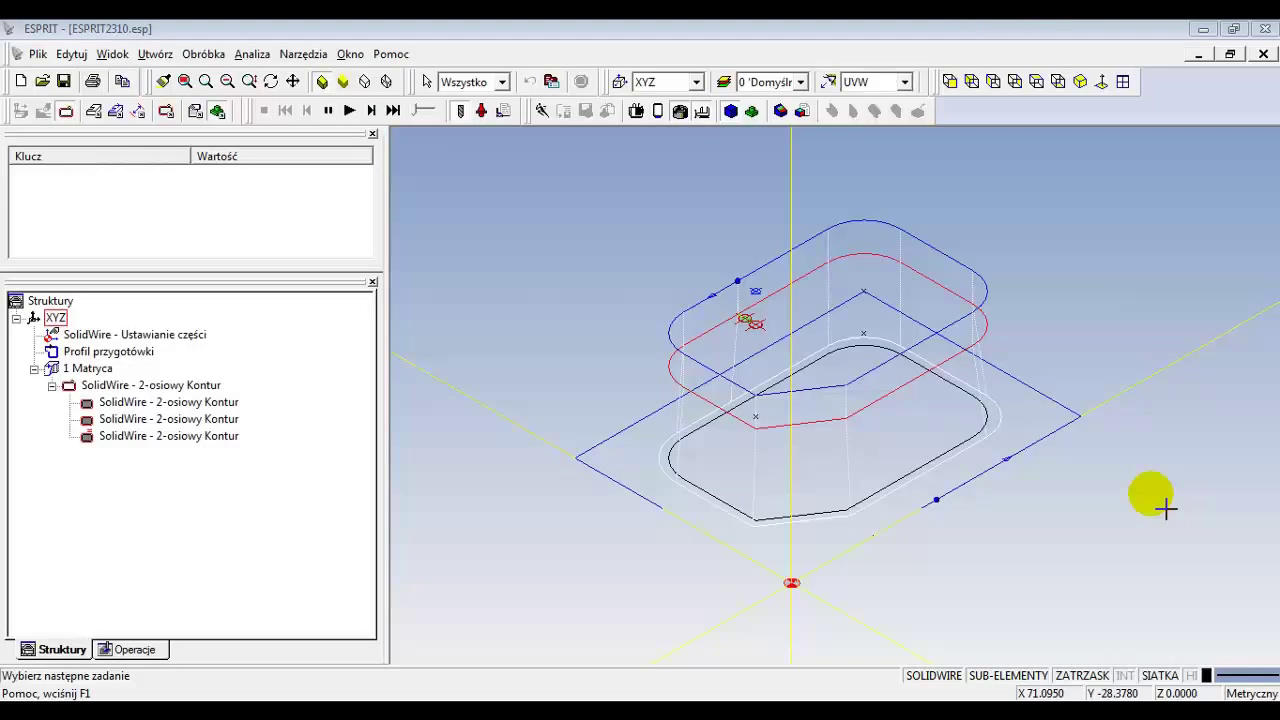
Select the SolidWire 2-osiowy Kontur operation in the Struktury tree and open its editor tab.
click(181, 389)
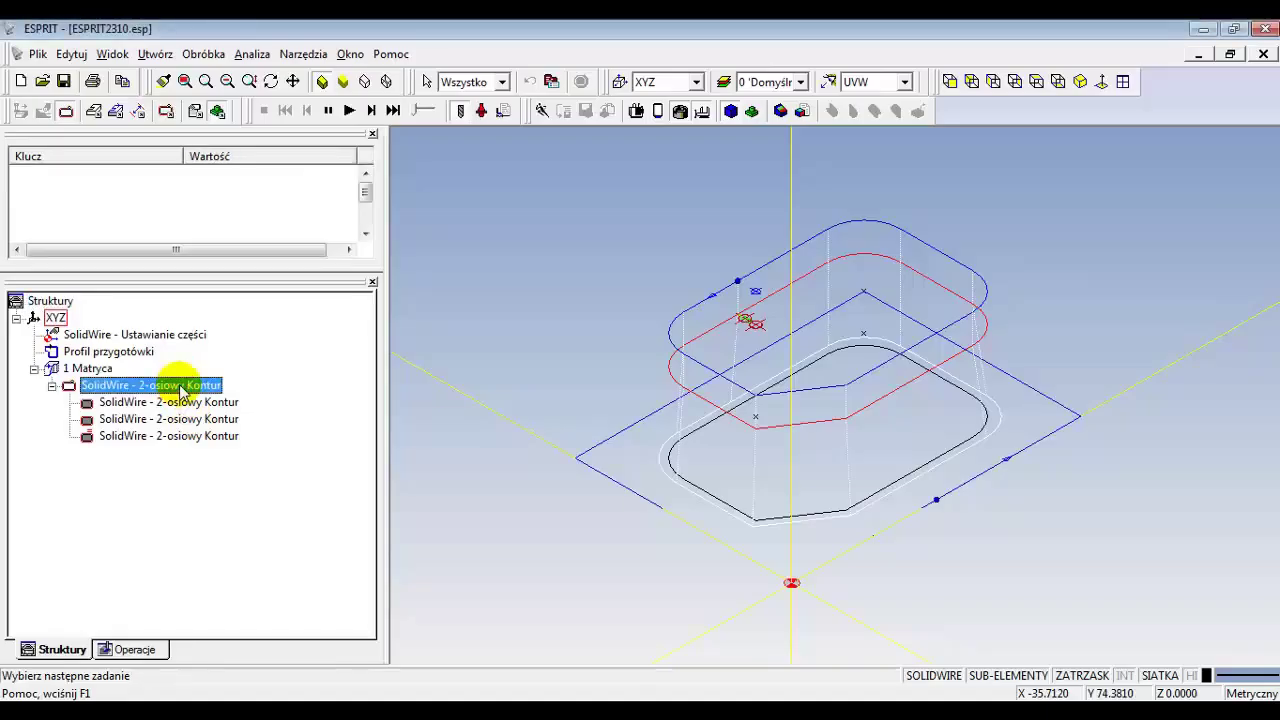
double_click(181, 389)
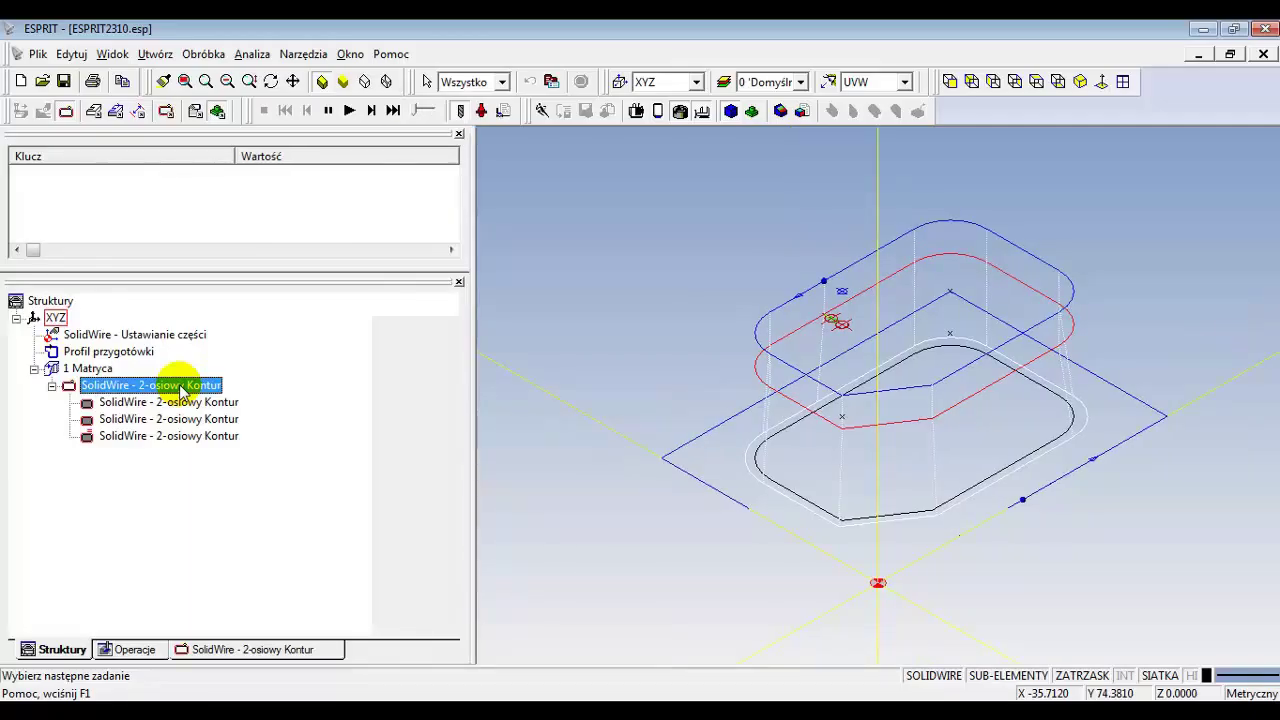
Set the machining method on Ogólne to [Zgrubne] [Odcinanie] [Wykańczające].
double_click(181, 389)
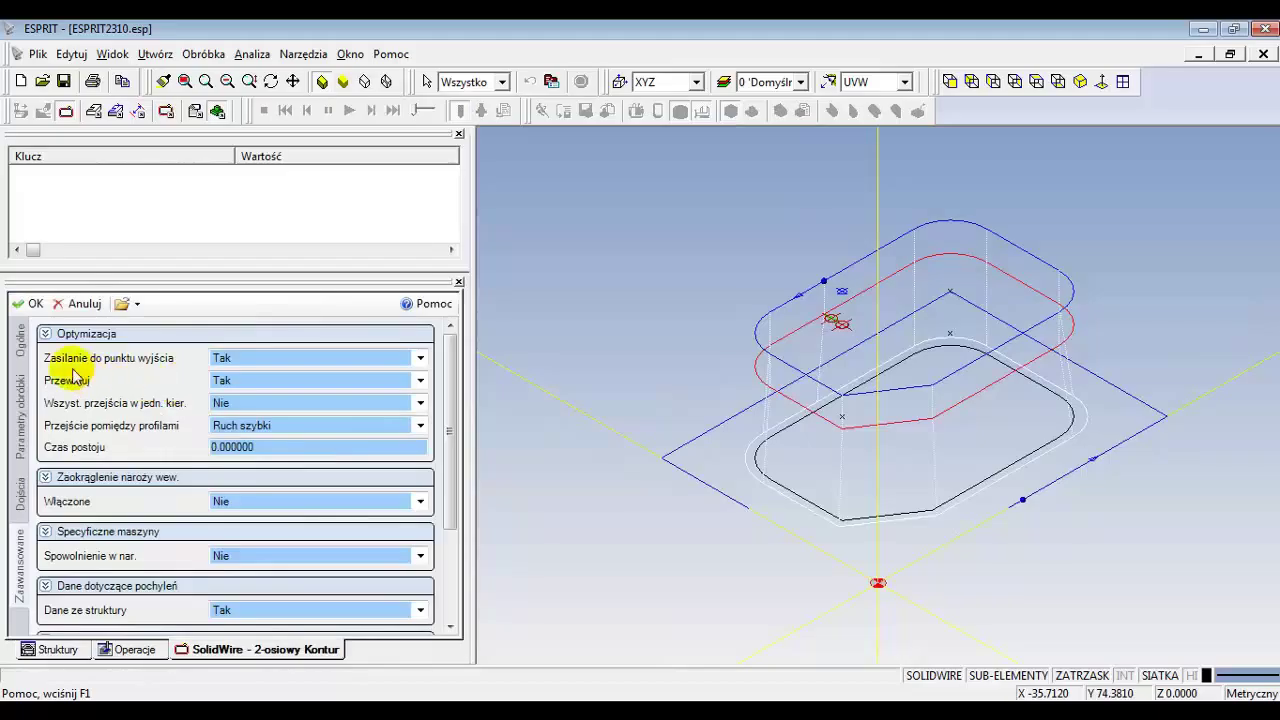
click(20, 342)
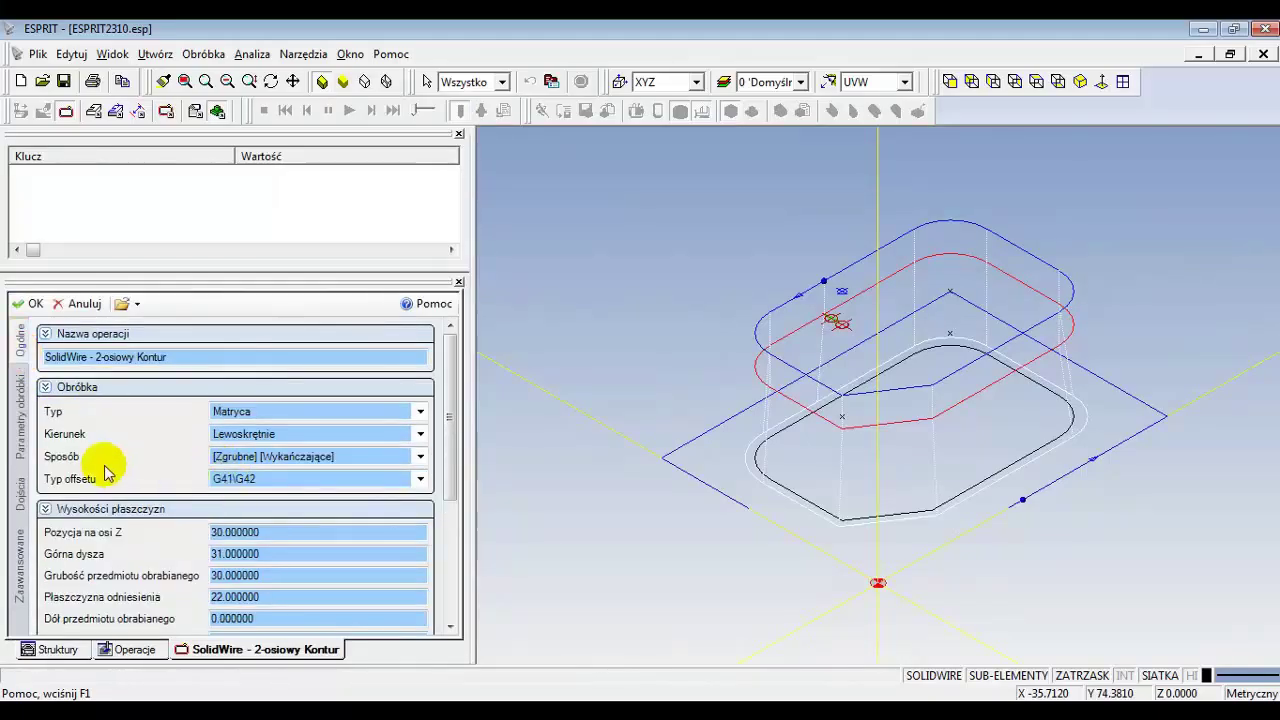
click(420, 458)
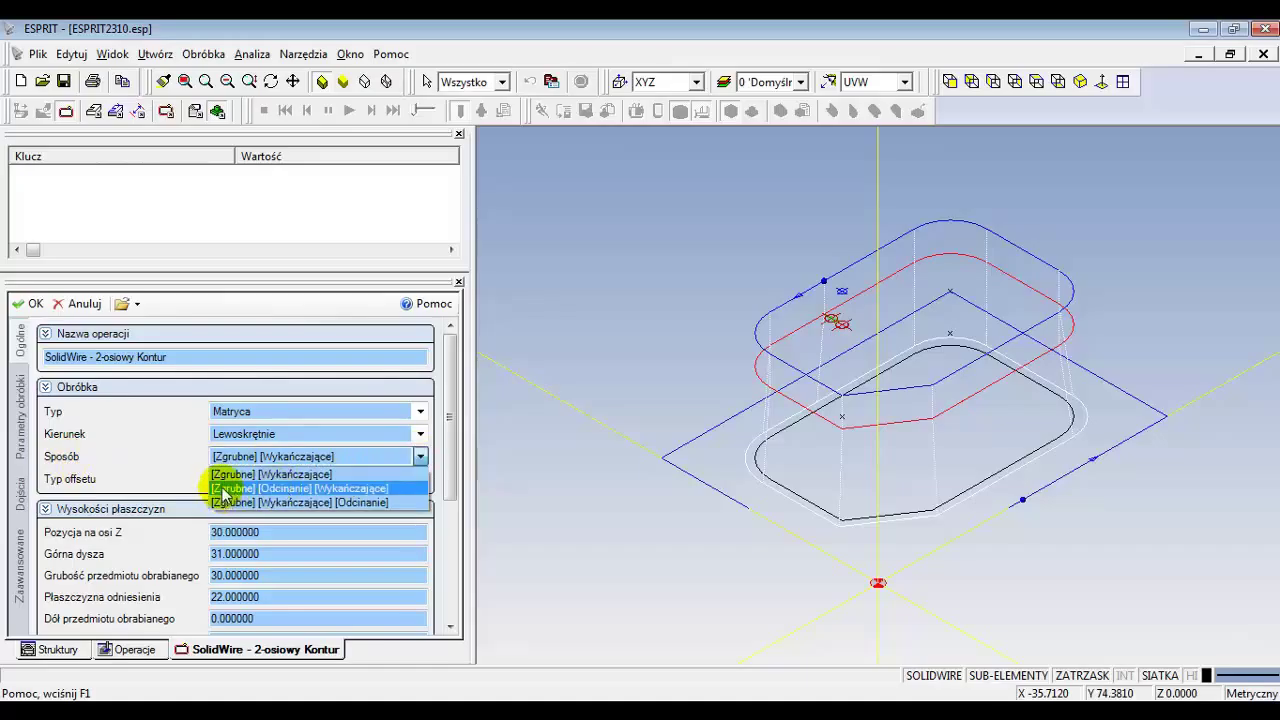
click(287, 490)
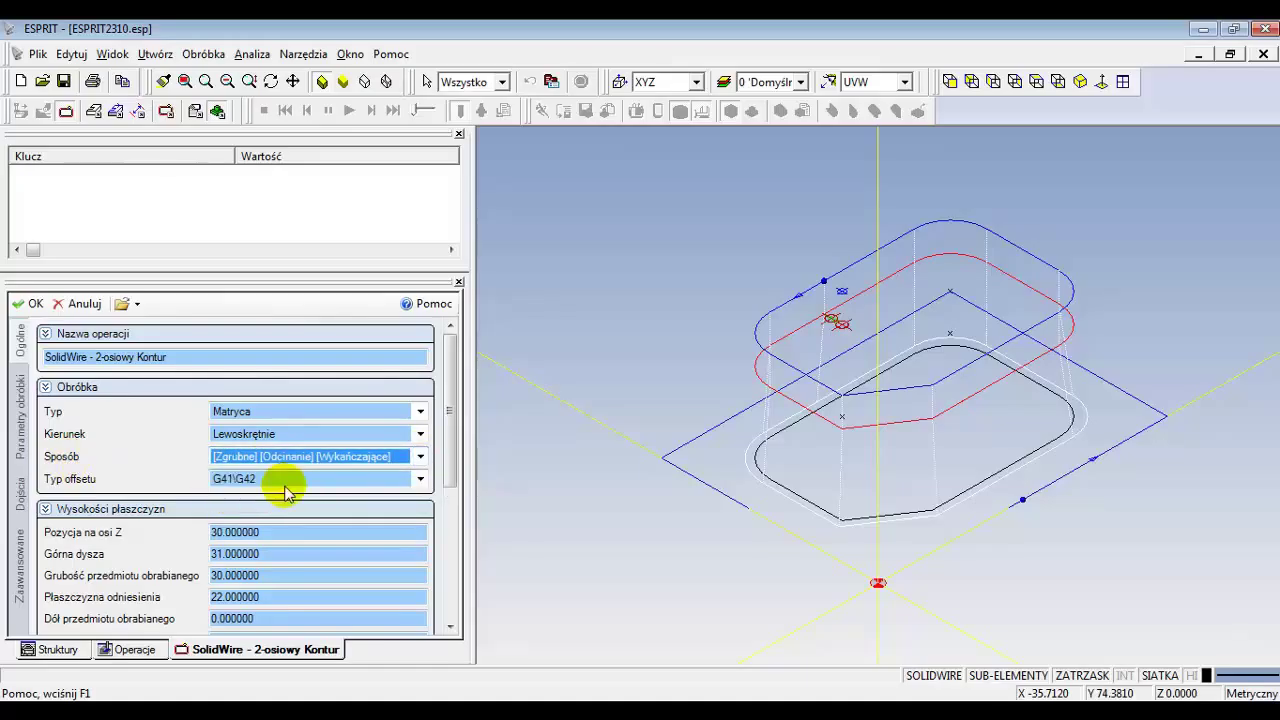
drag(442, 486, 463, 592)
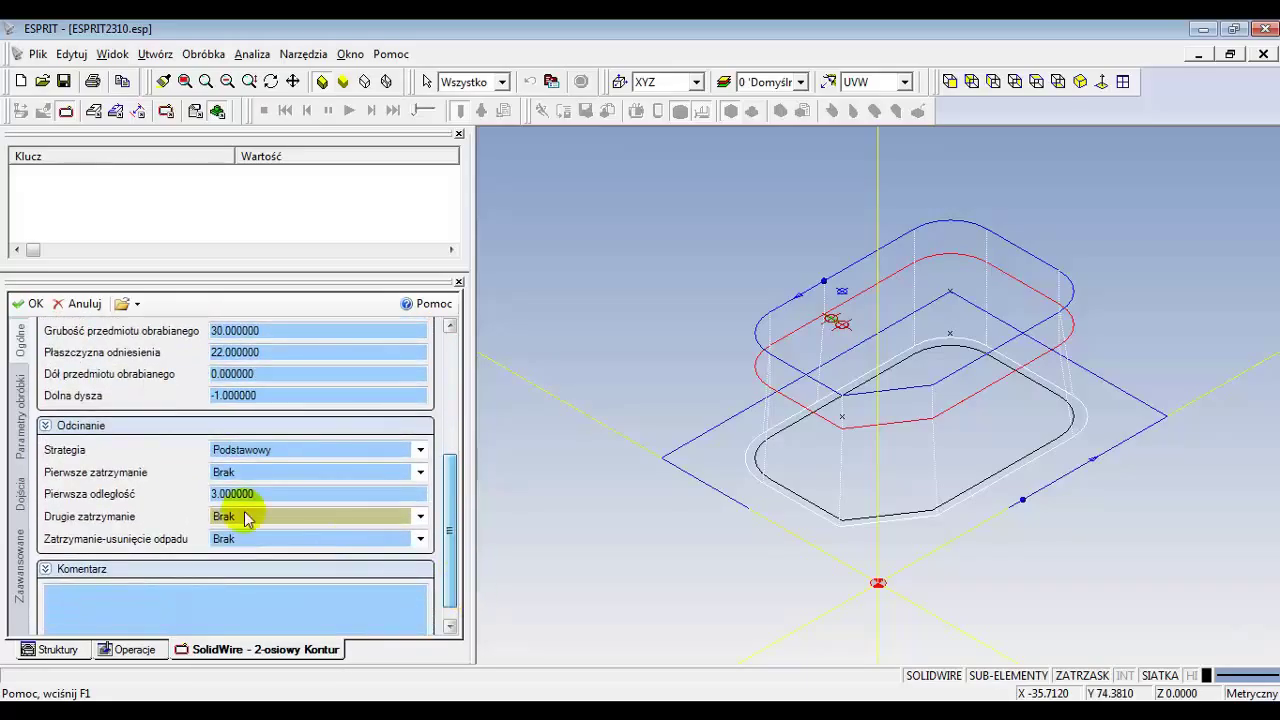
Make the first stop an Opcjonalne zatrzymanie at distance 10.
click(420, 474)
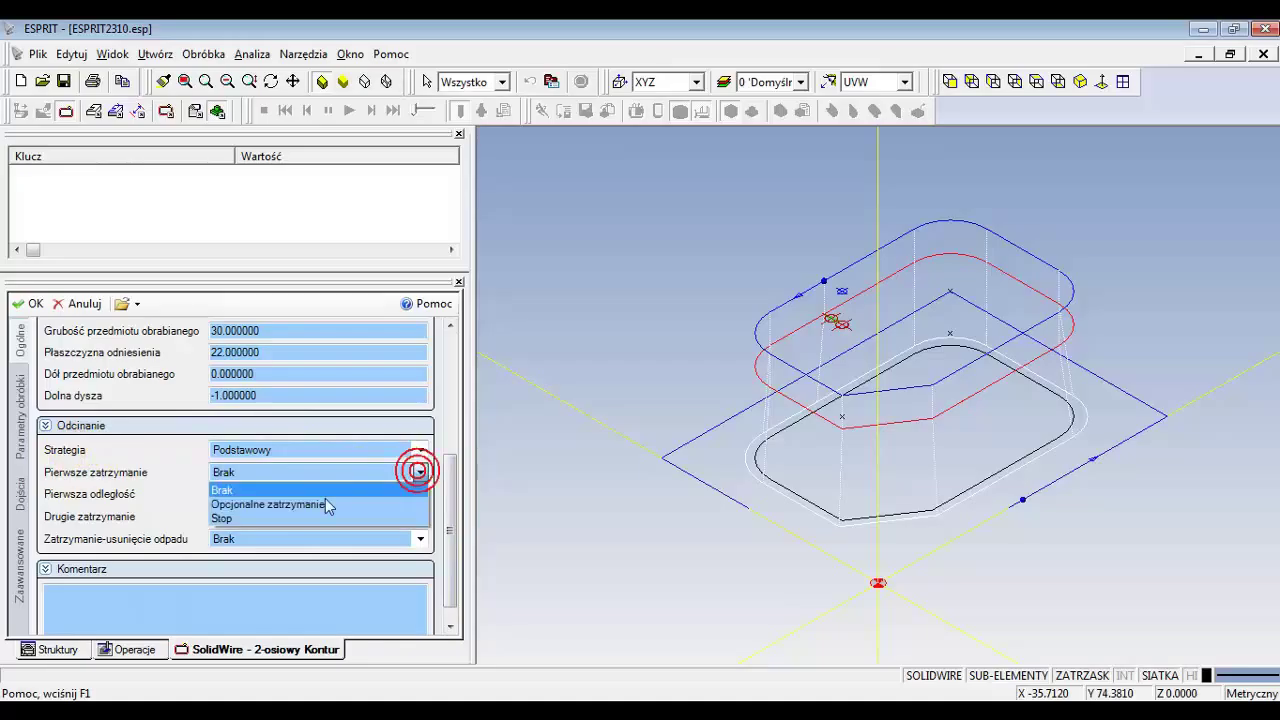
click(265, 510)
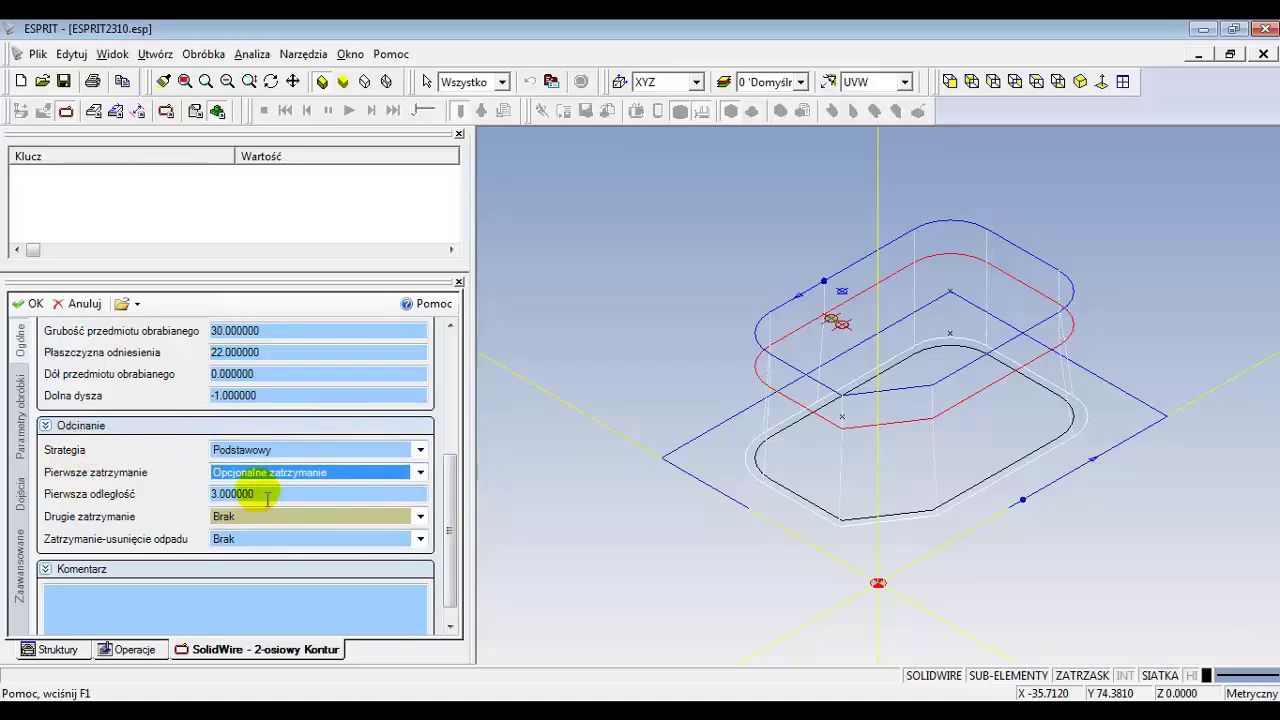
double_click(212, 500)
text(10)
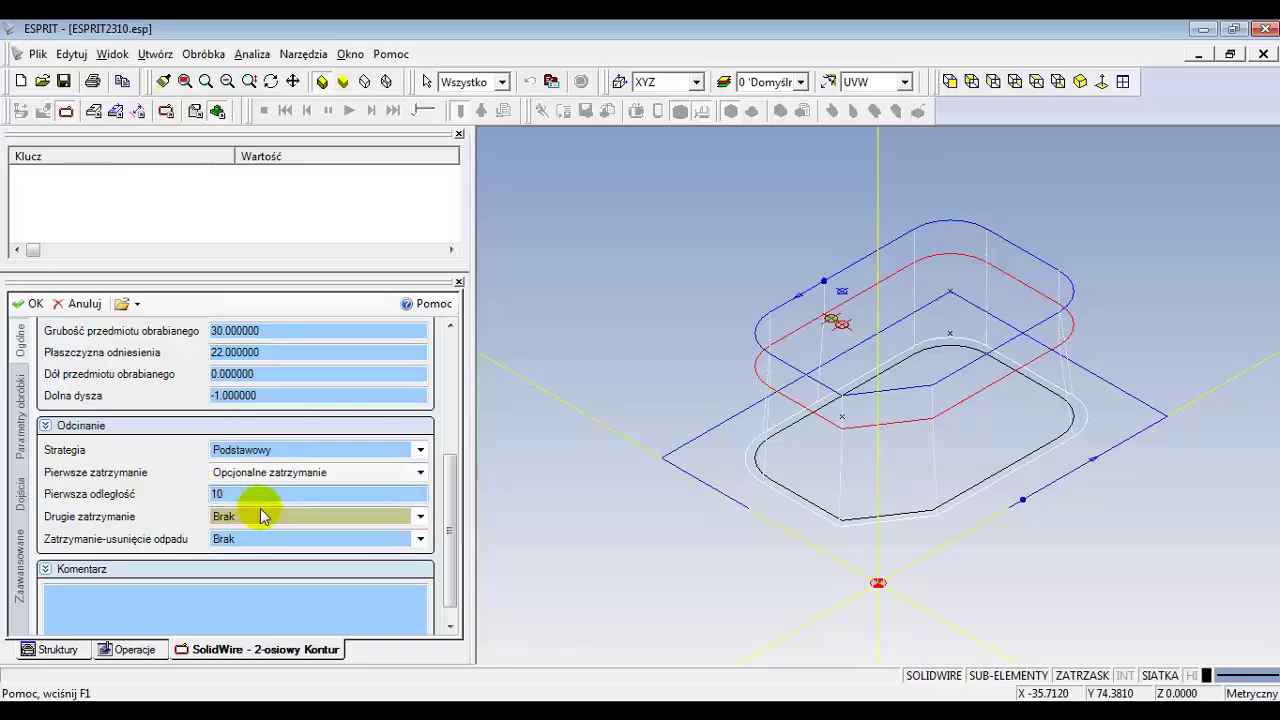
click(264, 516)
Make the second stop an Opcjonalne zatrzymanie at distance 3.
click(260, 518)
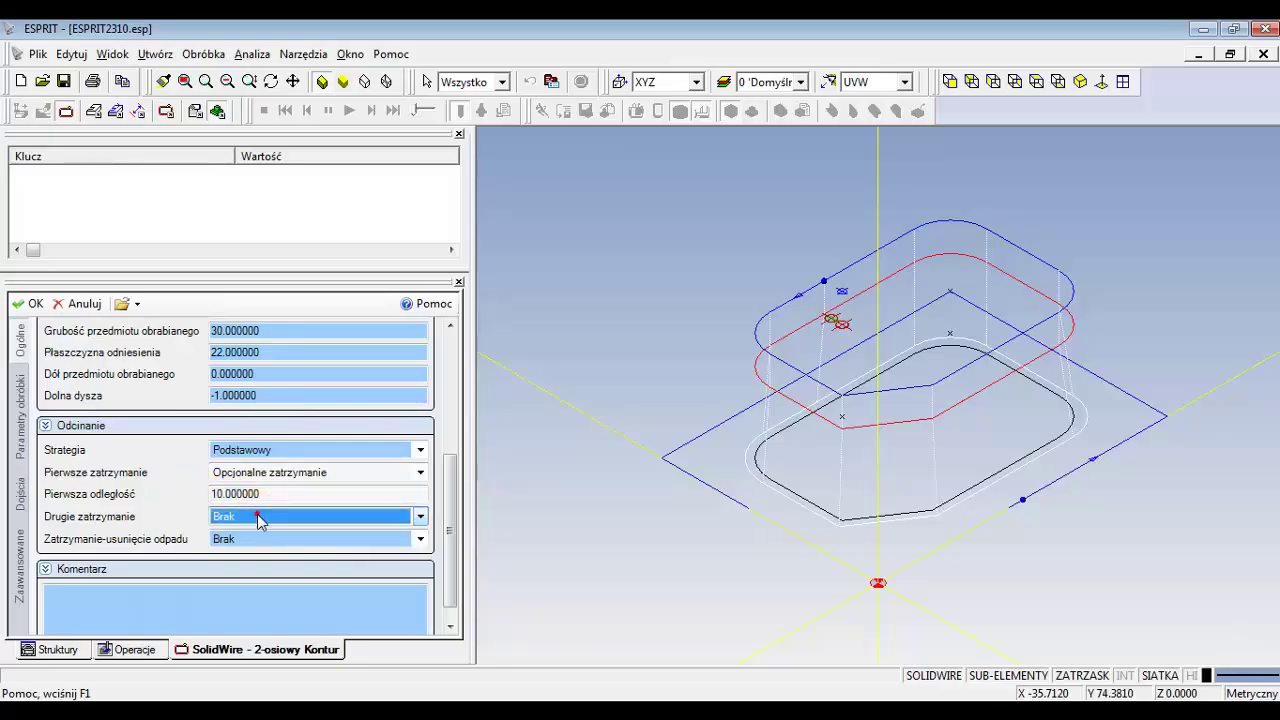
click(258, 518)
click(320, 546)
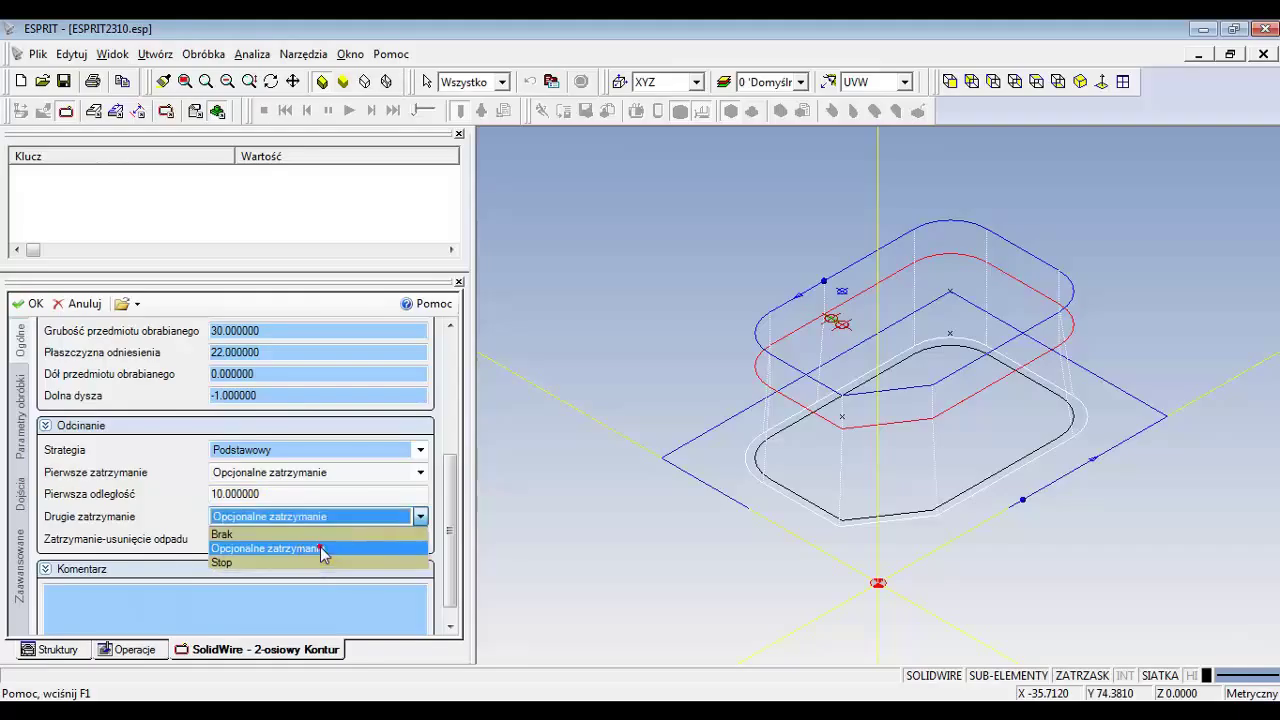
drag(288, 543, 190, 543)
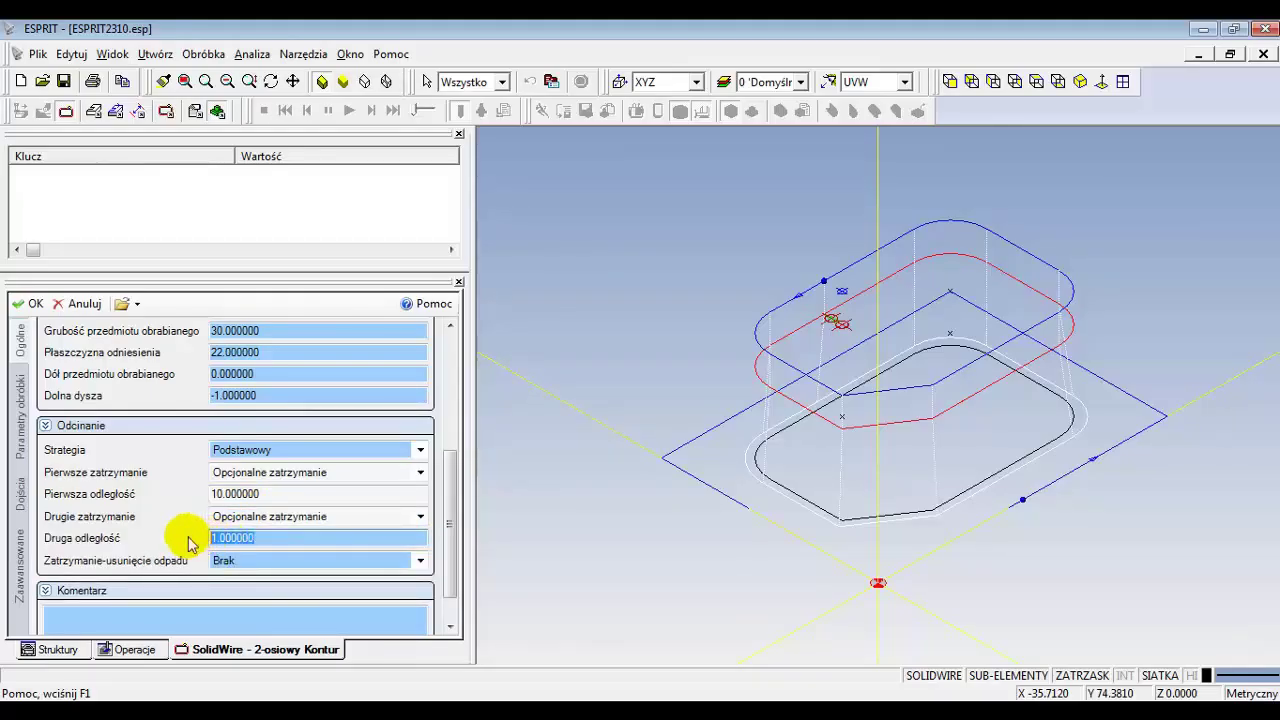
text(3)
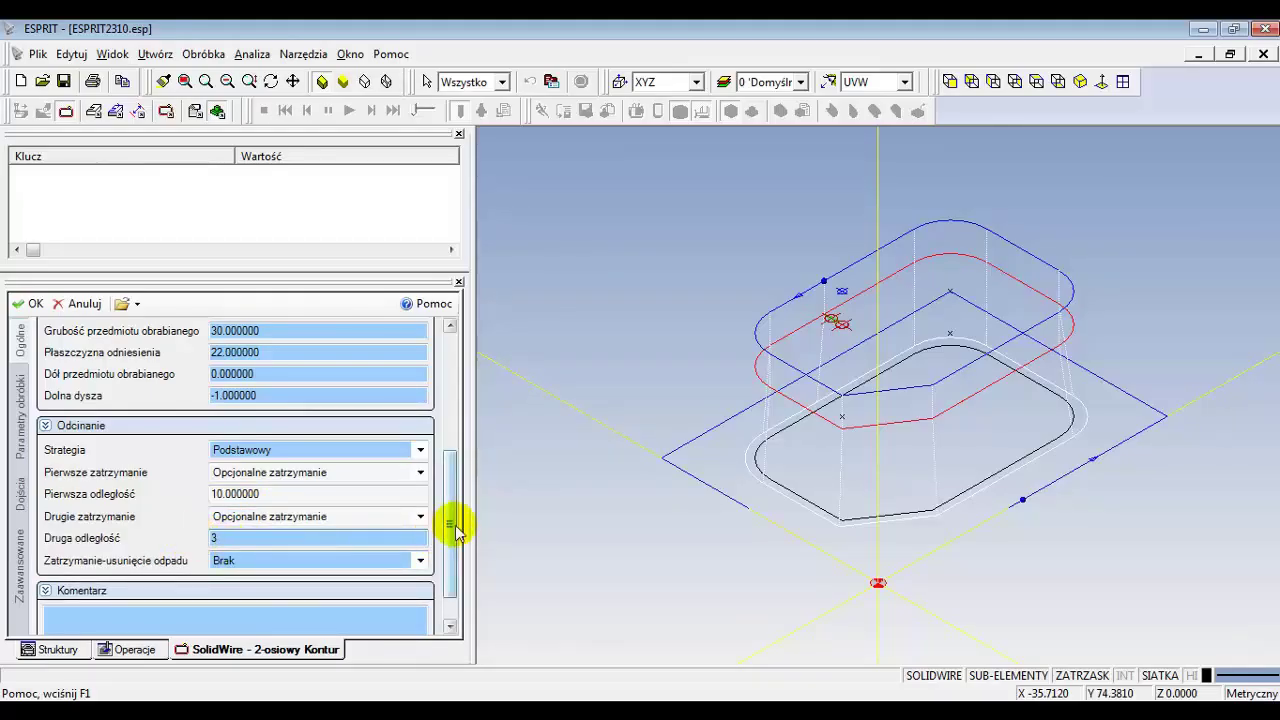
scroll(450, 540, down, 1)
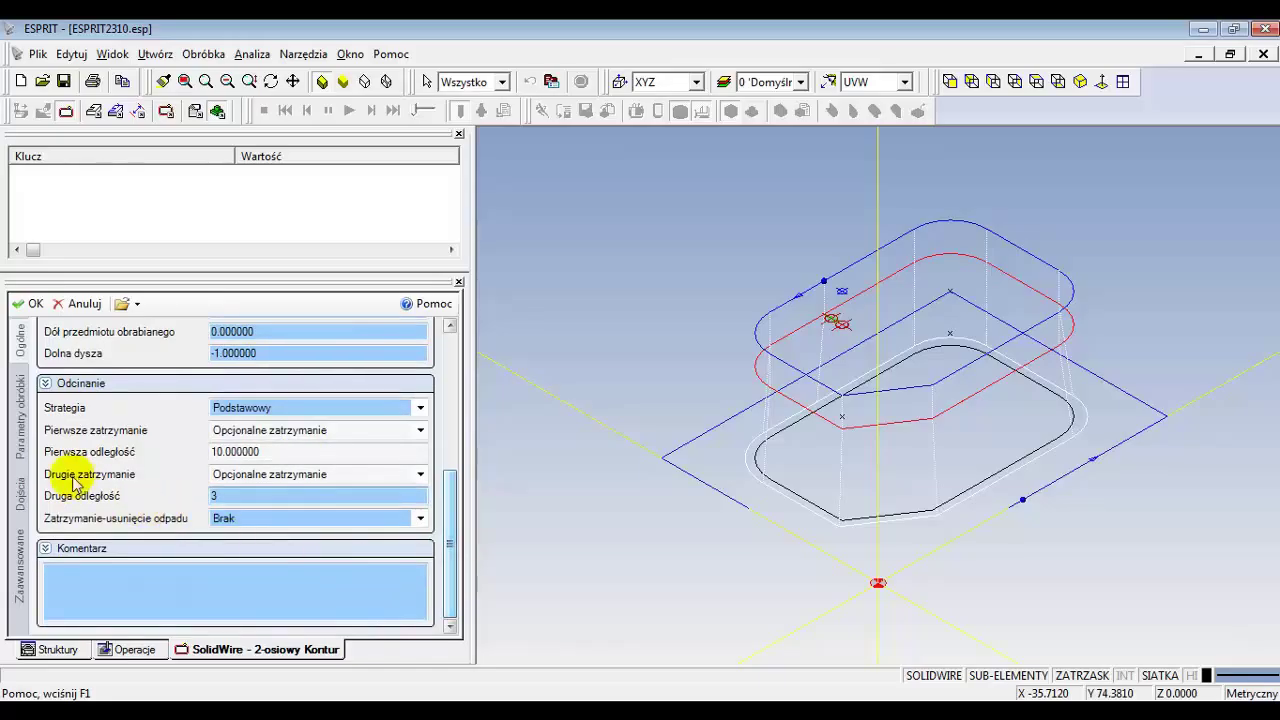
key(Return)
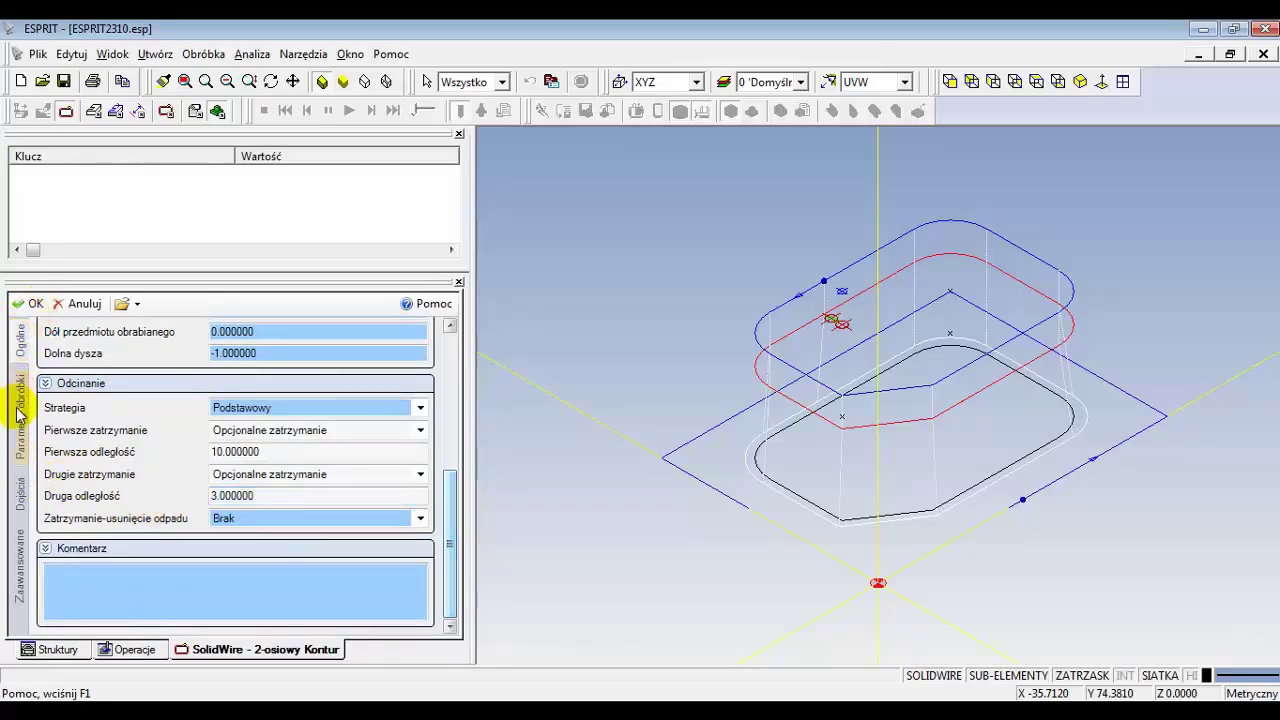
click(18, 500)
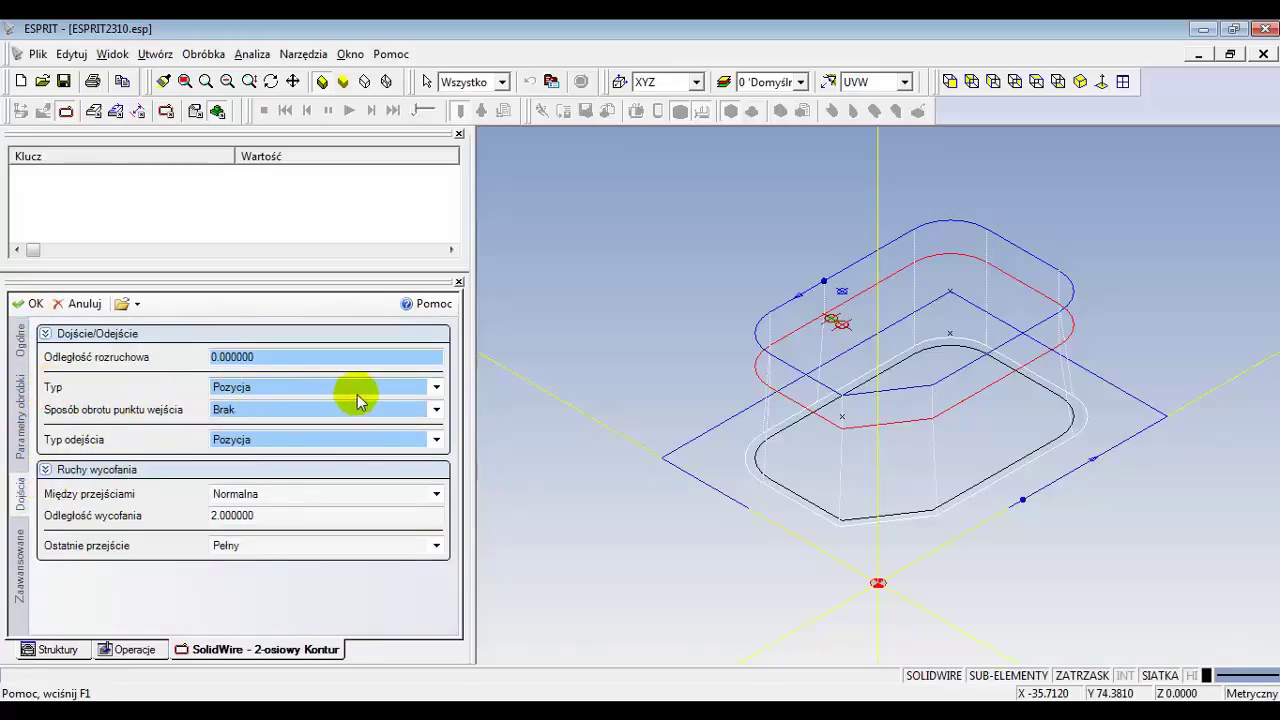
Keep Pozycja as the Dojścia approach type and move on to the Zaawansowane settings.
click(437, 387)
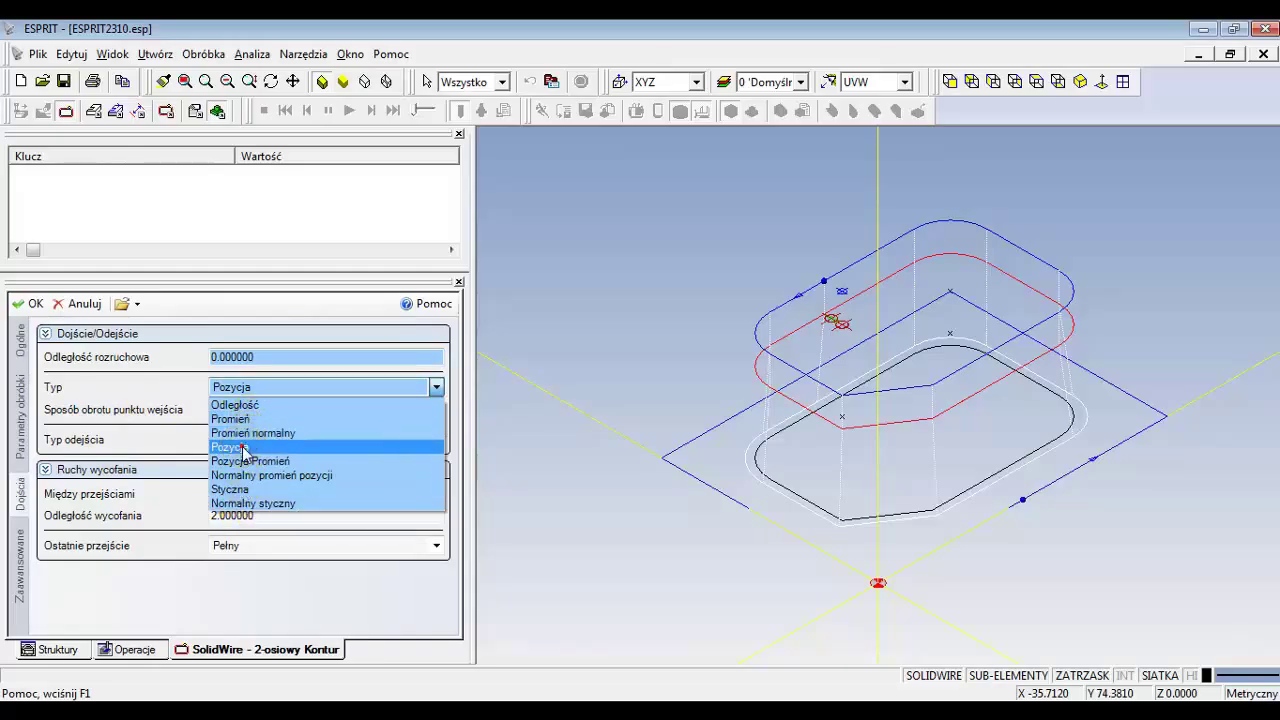
click(243, 450)
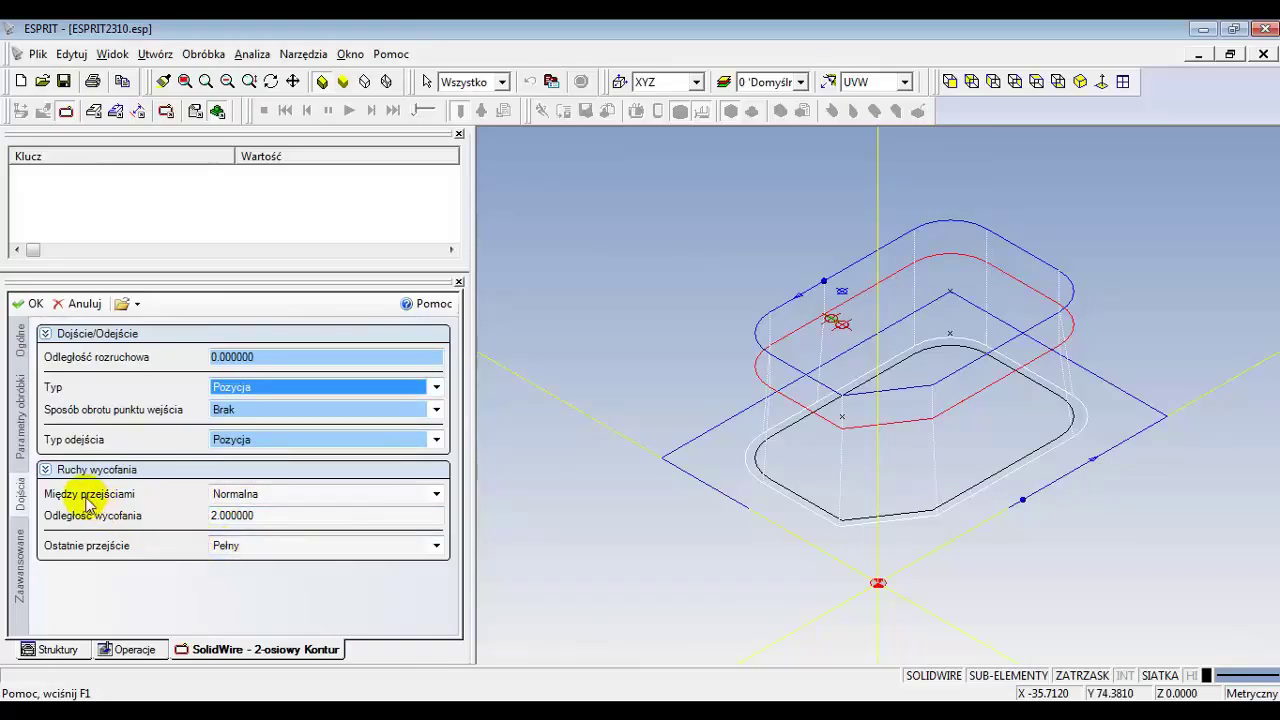
click(18, 580)
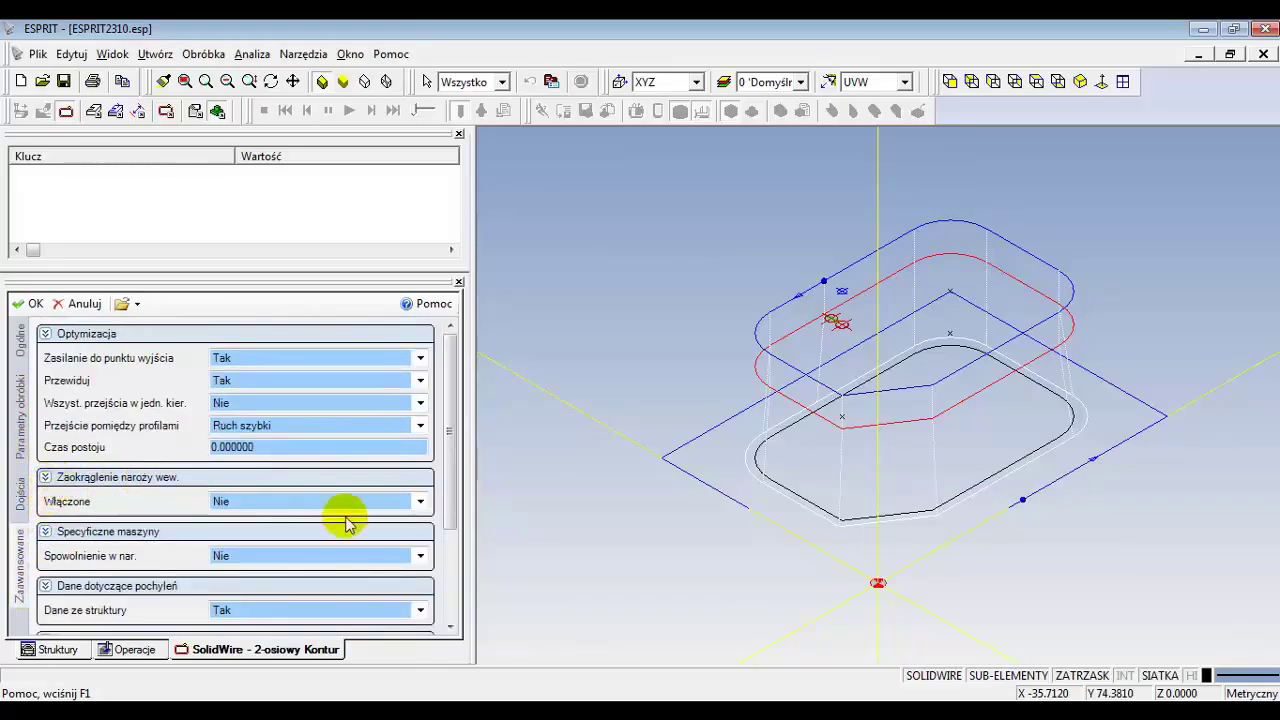
Set inner corner rounding Włączone to Tak with Dodatkowy offset 1, then apply to regenerate.
click(416, 503)
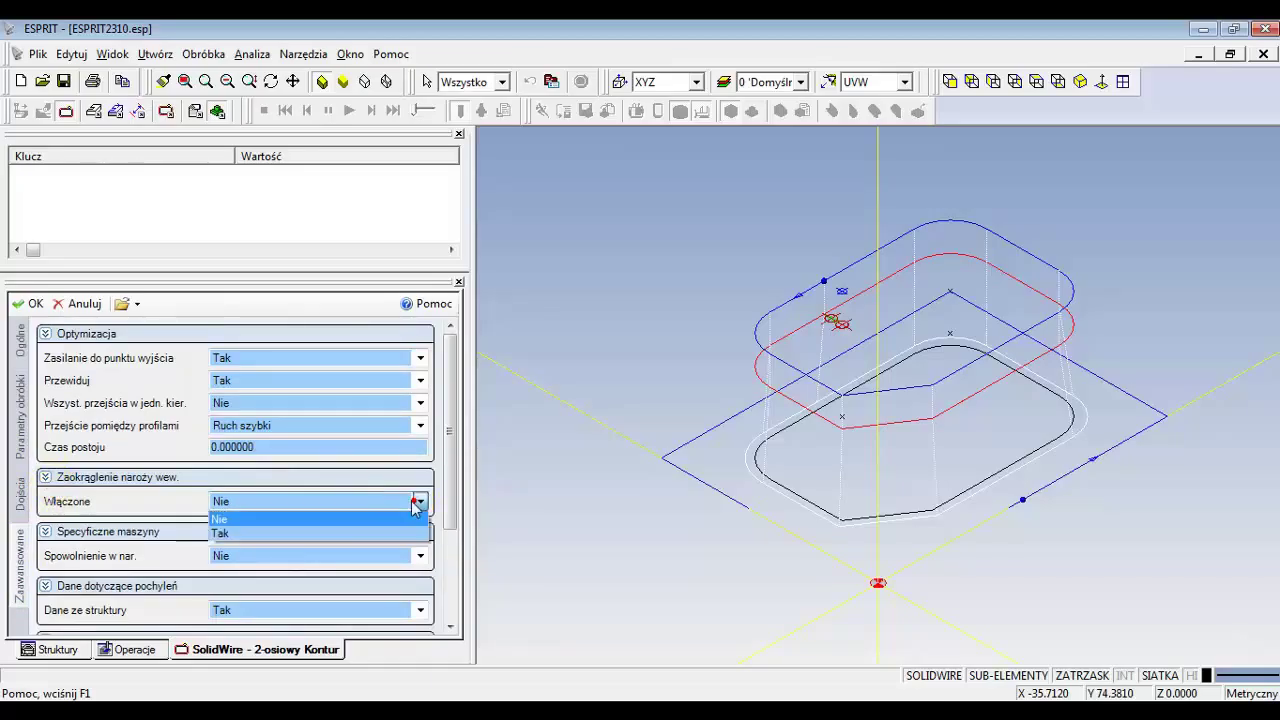
click(255, 533)
click(274, 527)
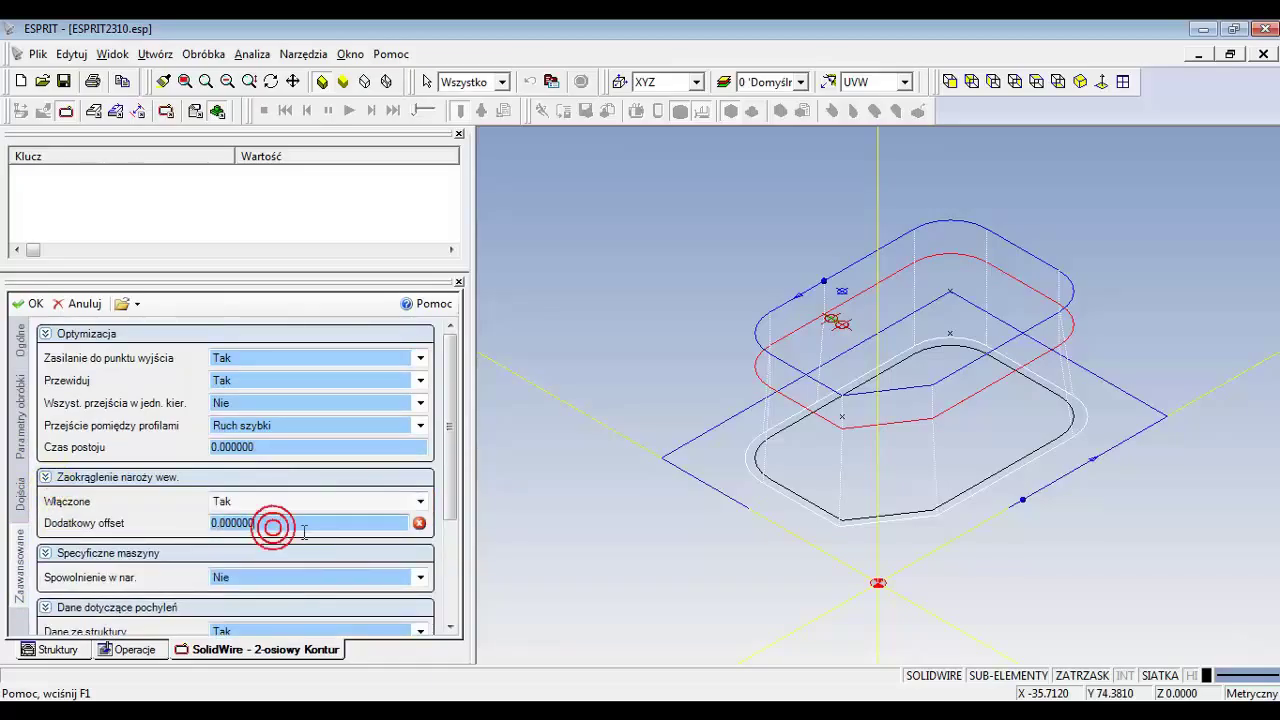
drag(270, 533, 232, 522)
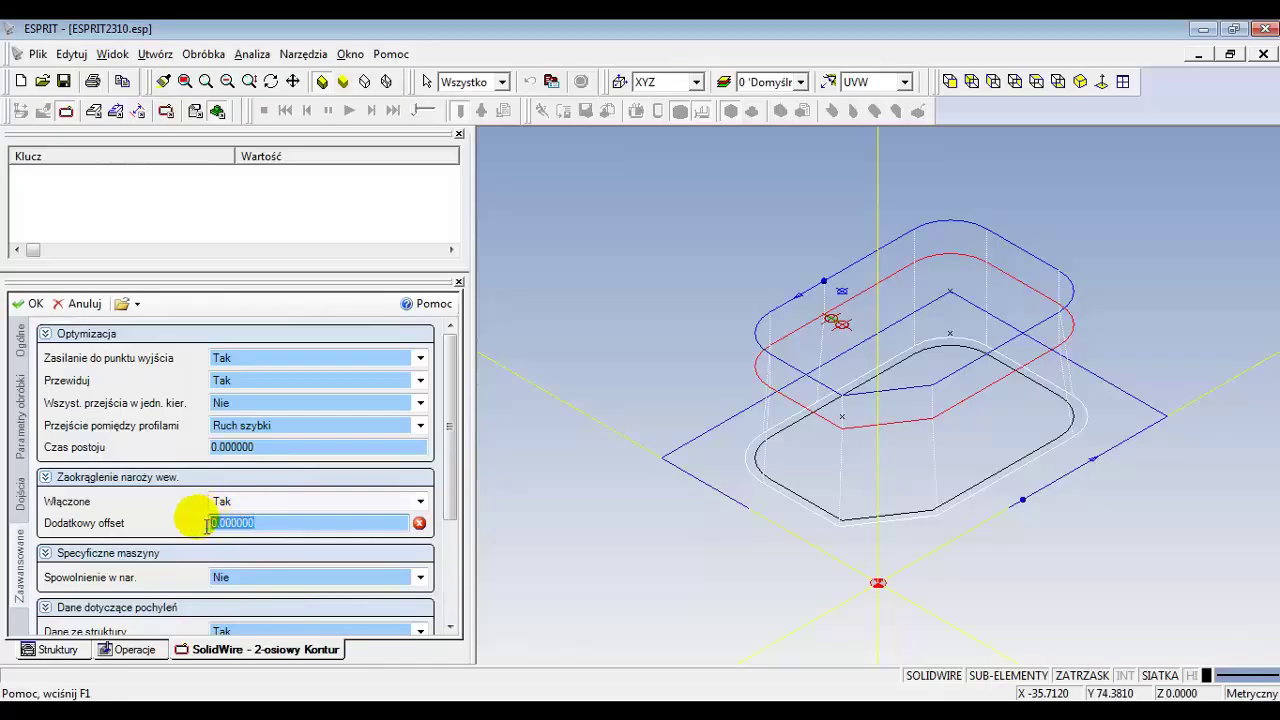
text(1)
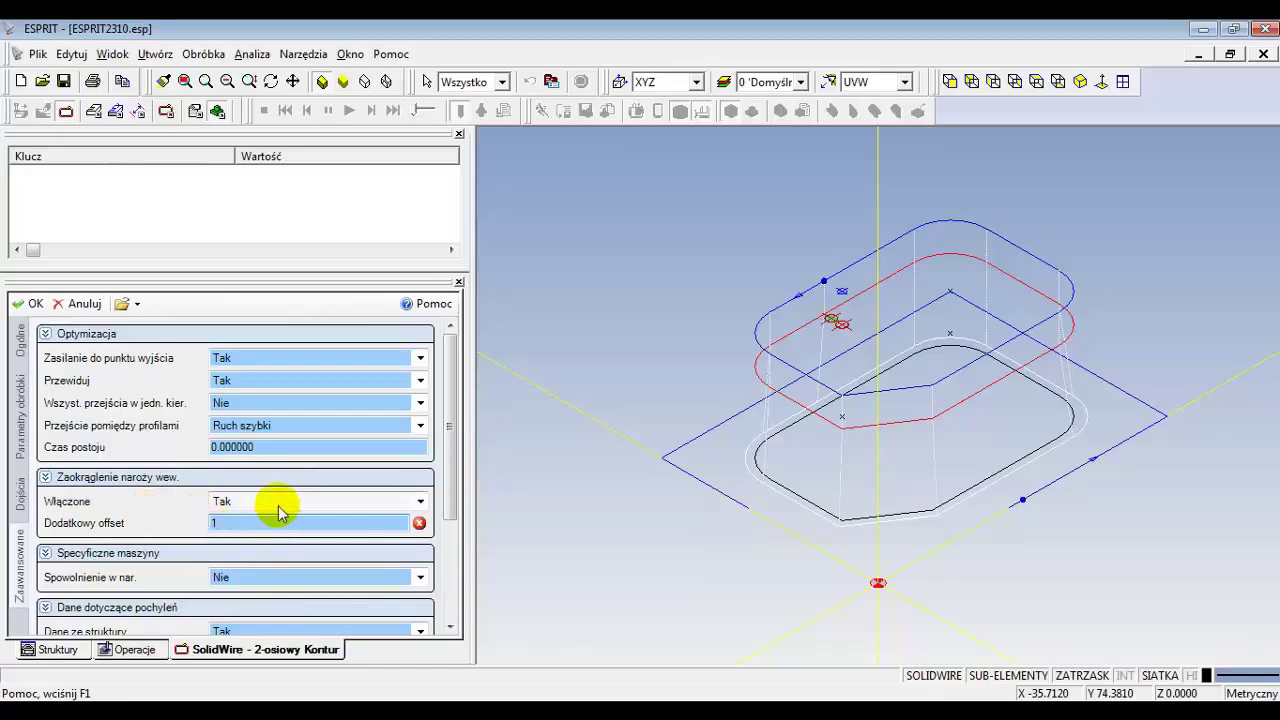
click(35, 305)
click(35, 305)
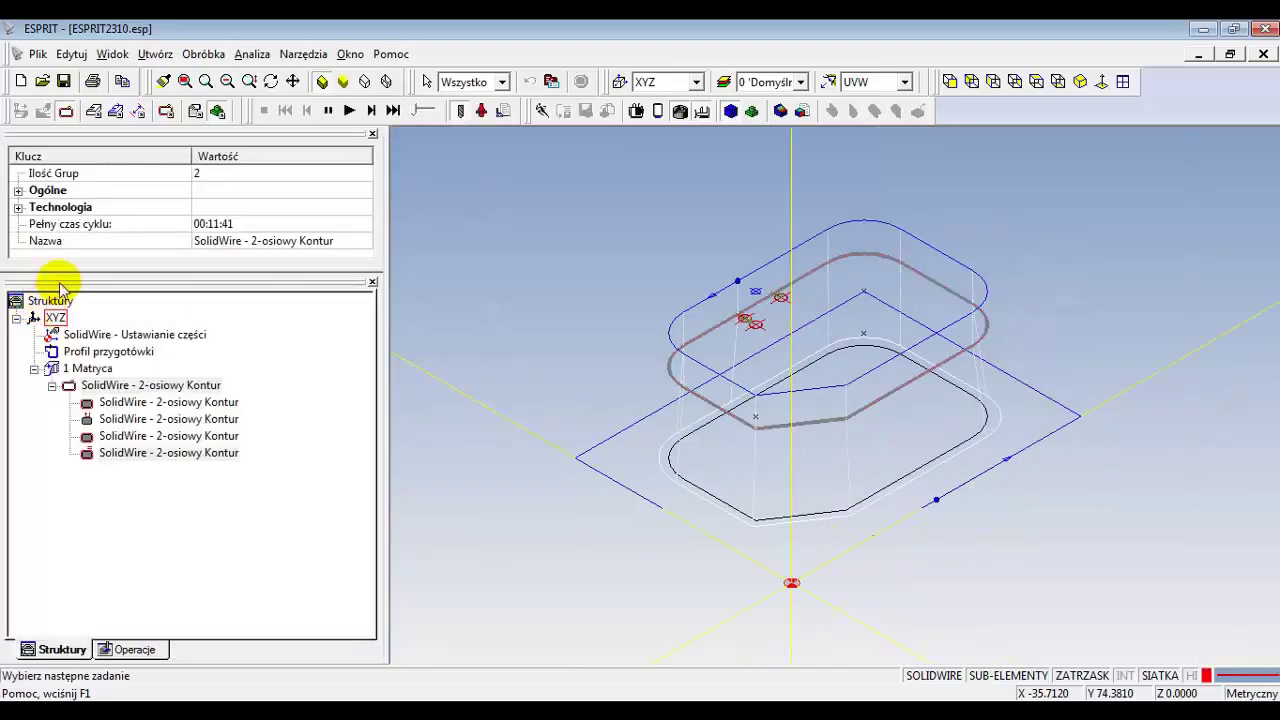
Step the wire-cut simulation three times, then run it through the remaining contour passes.
click(371, 111)
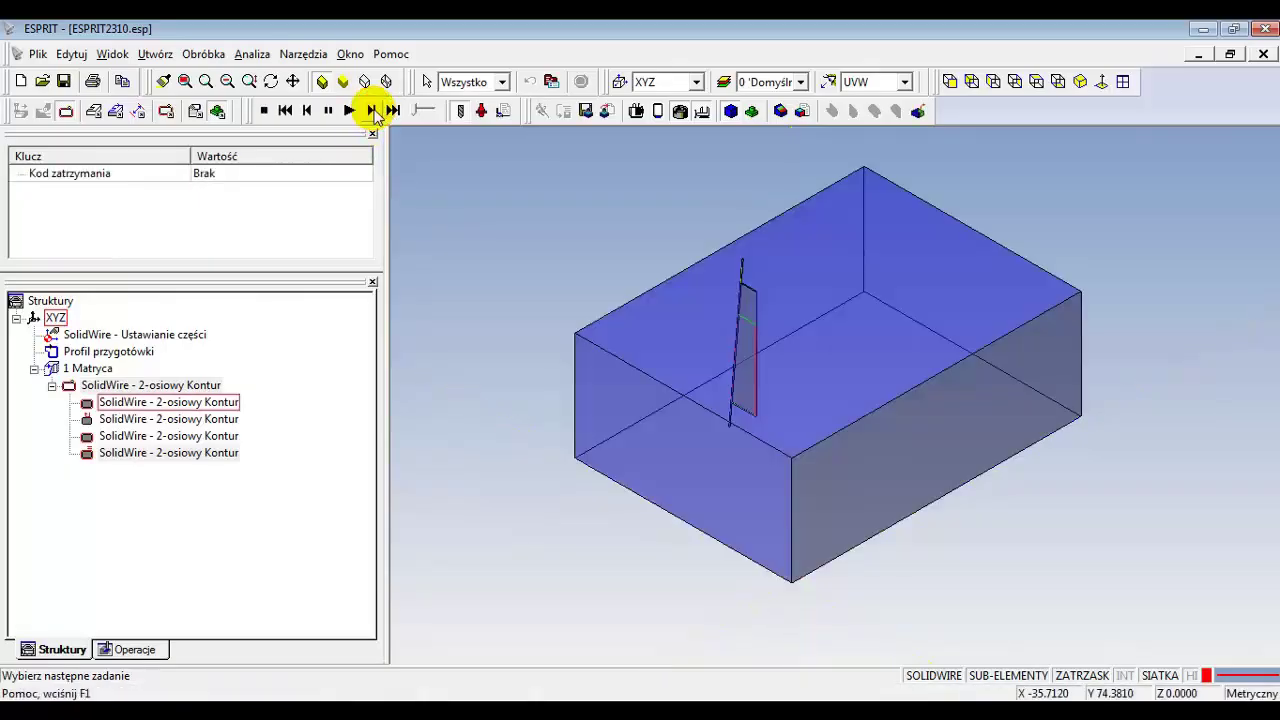
click(372, 111)
click(372, 111)
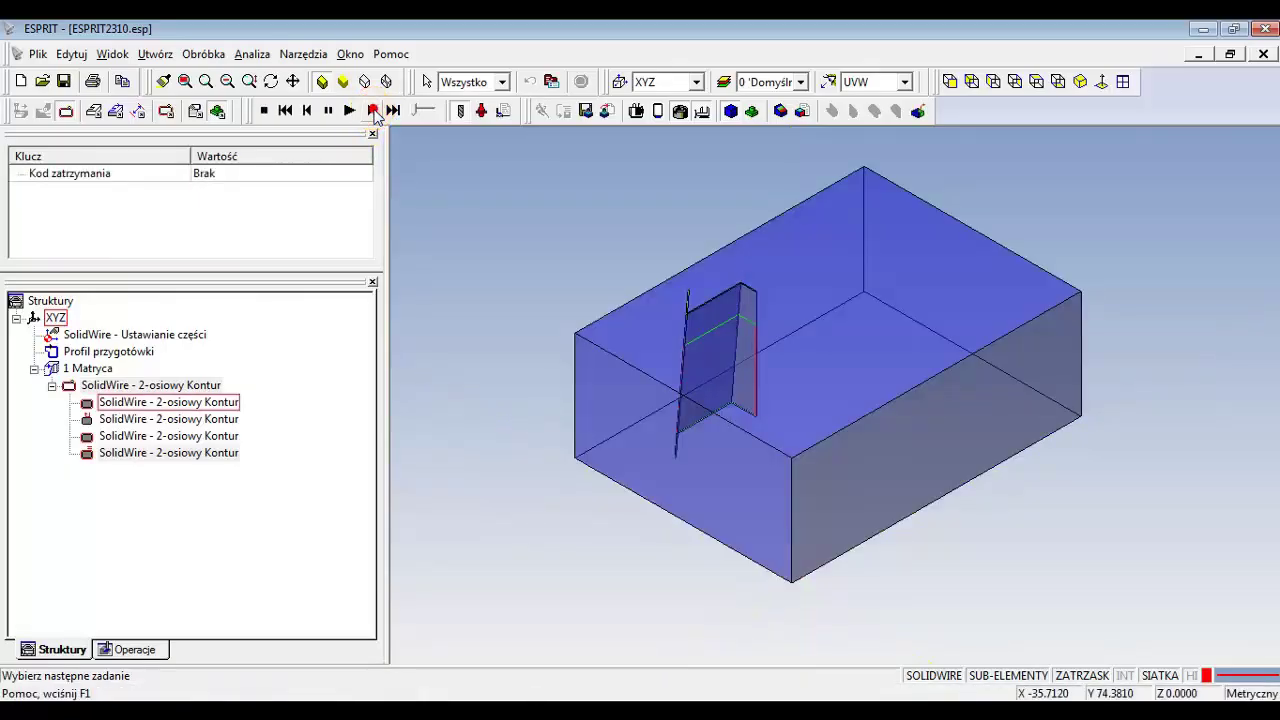
click(372, 111)
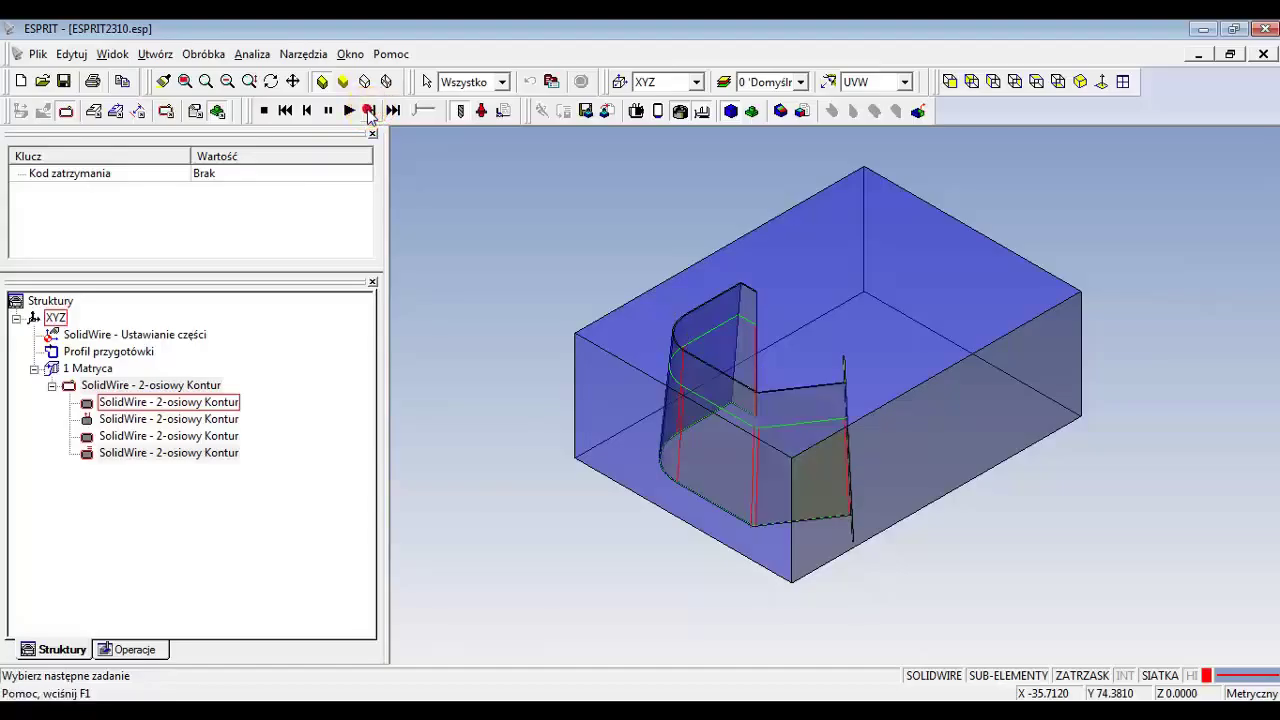
click(347, 111)
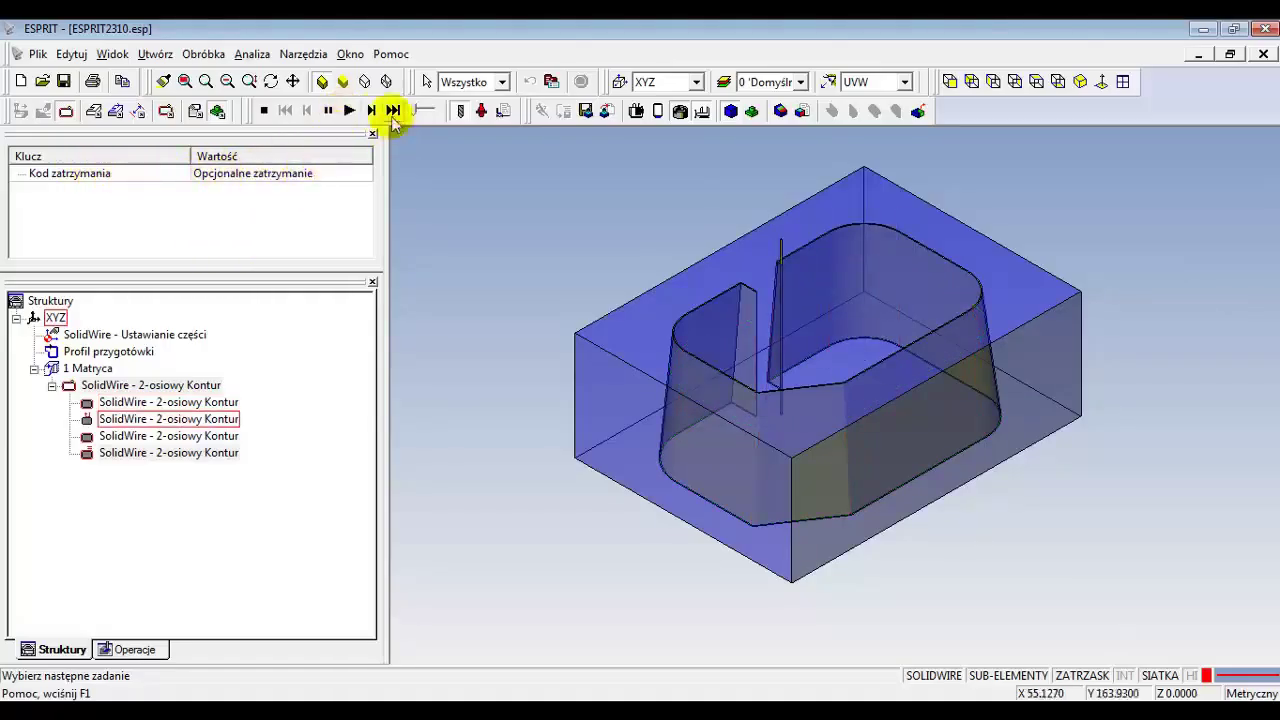
click(347, 111)
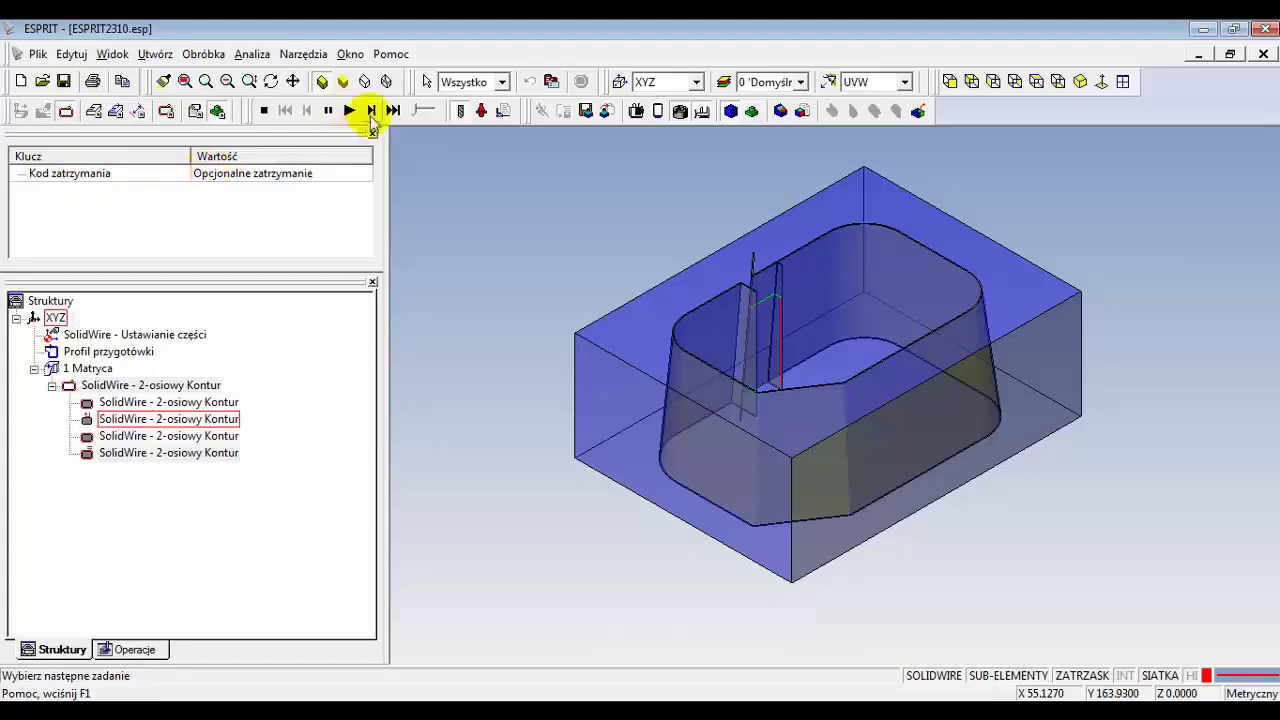
click(347, 111)
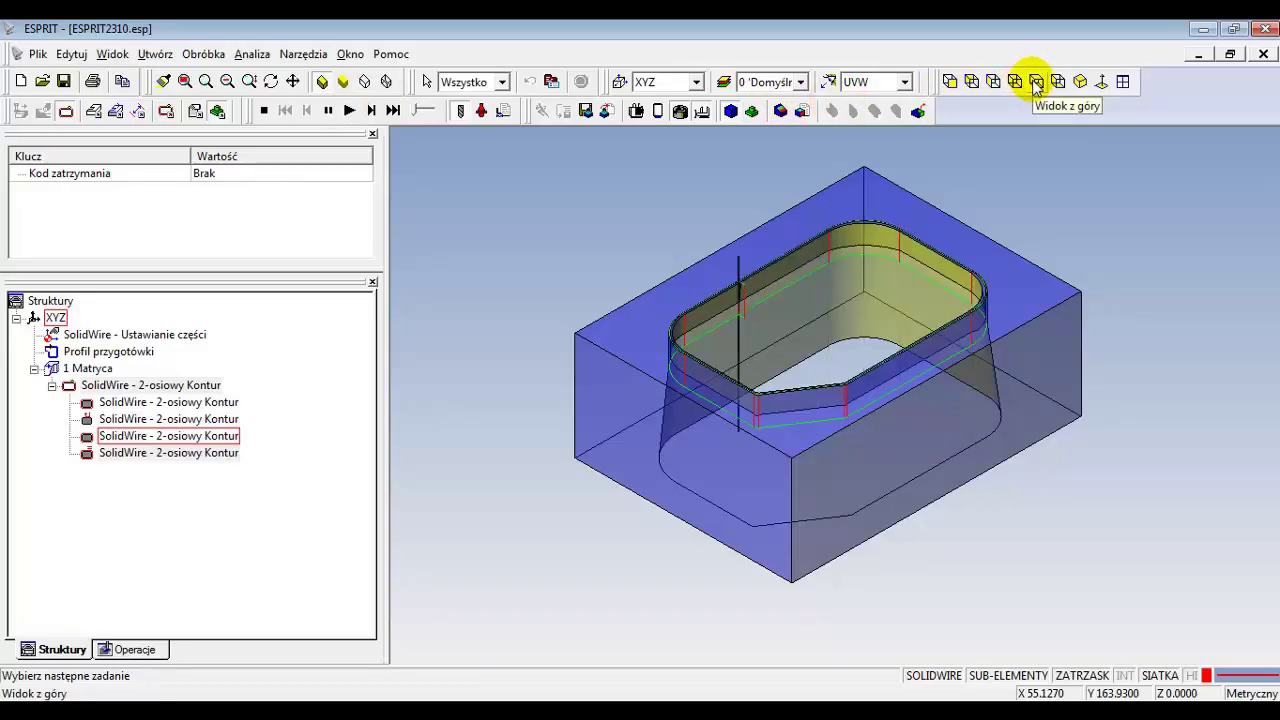
Inspect the simulated part from Top and isometric views, then stop the simulation.
click(1036, 84)
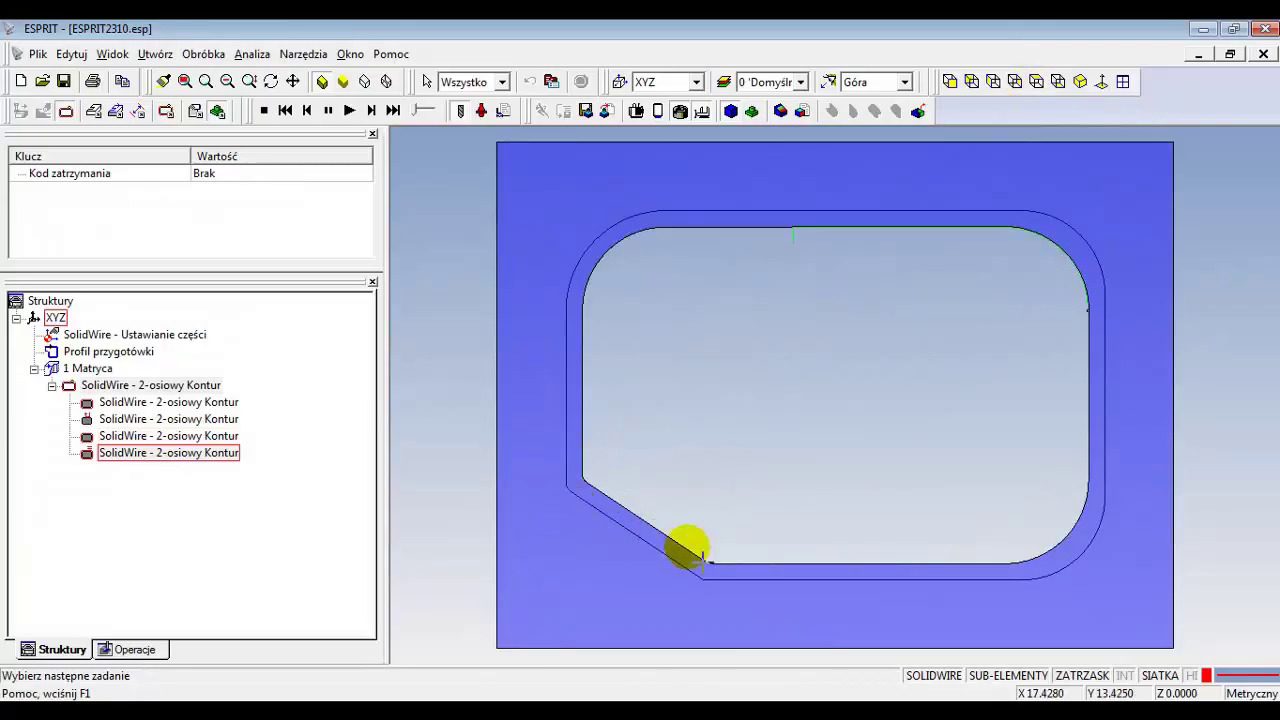
click(1080, 81)
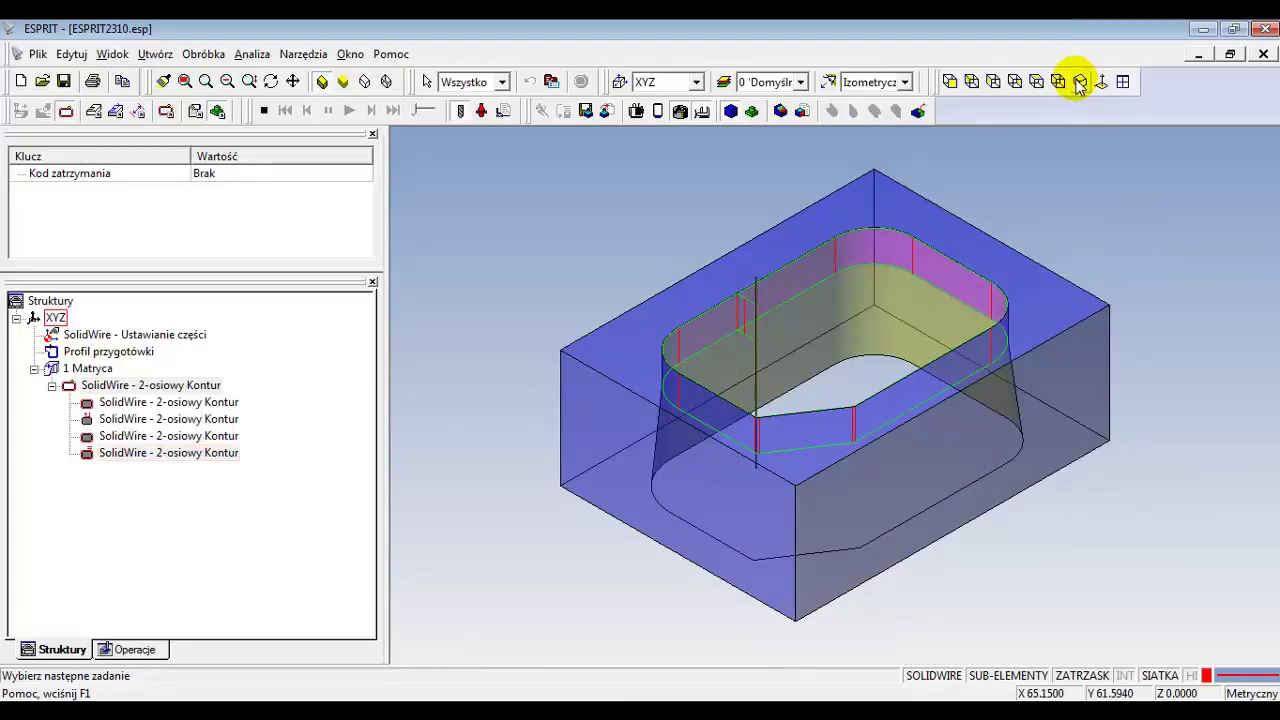
click(263, 113)
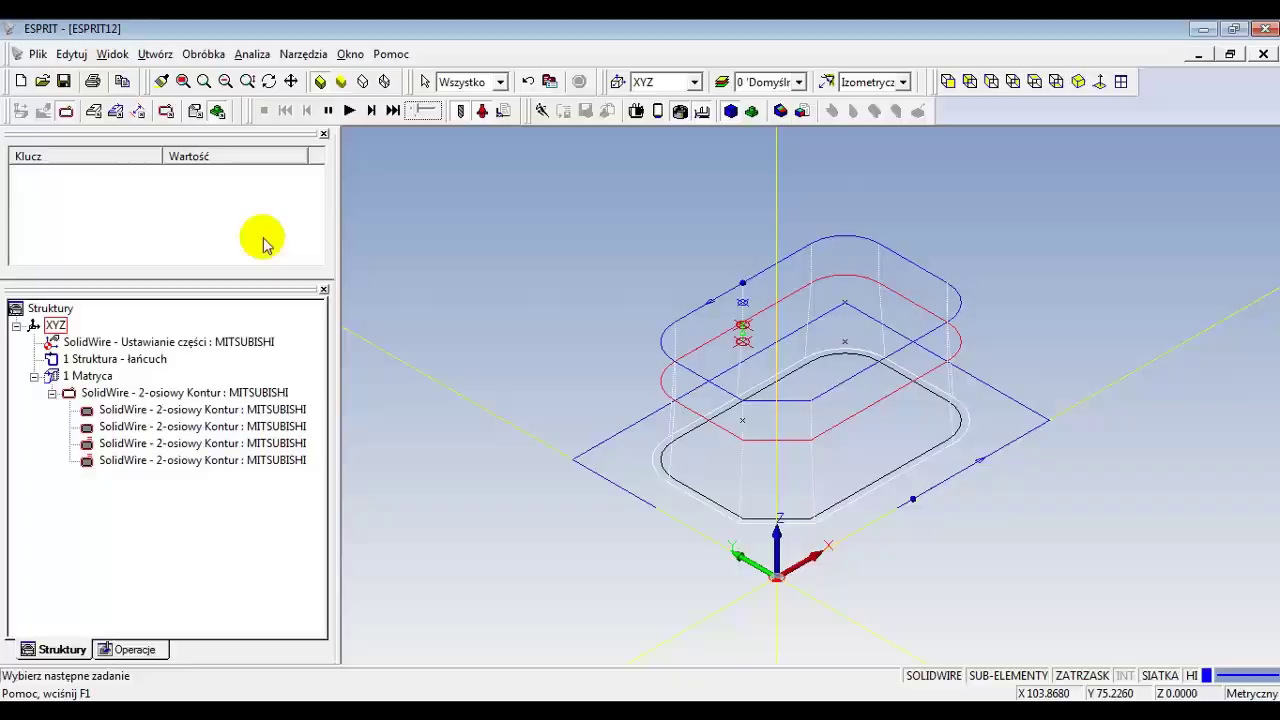
Show 1 Matryca's properties (depth 30, taper -5, Stożkowo corners) in an enlarged grid, Top view.
click(88, 376)
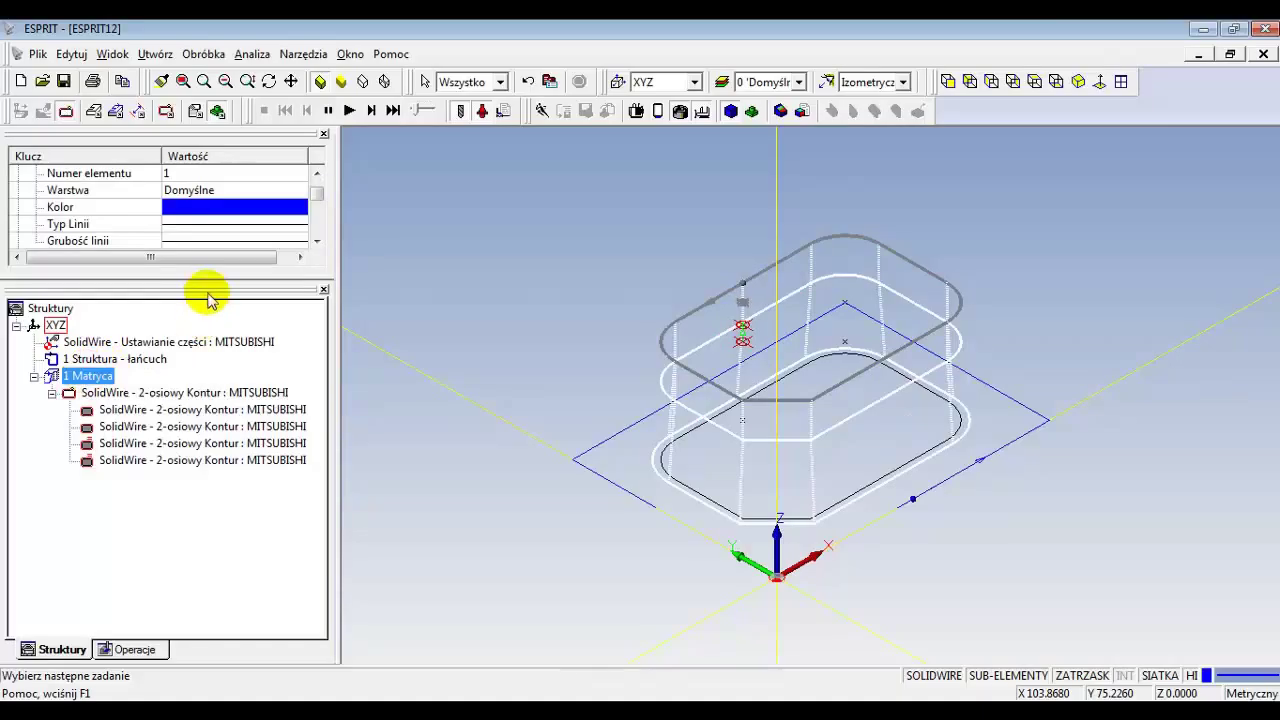
drag(221, 290, 208, 413)
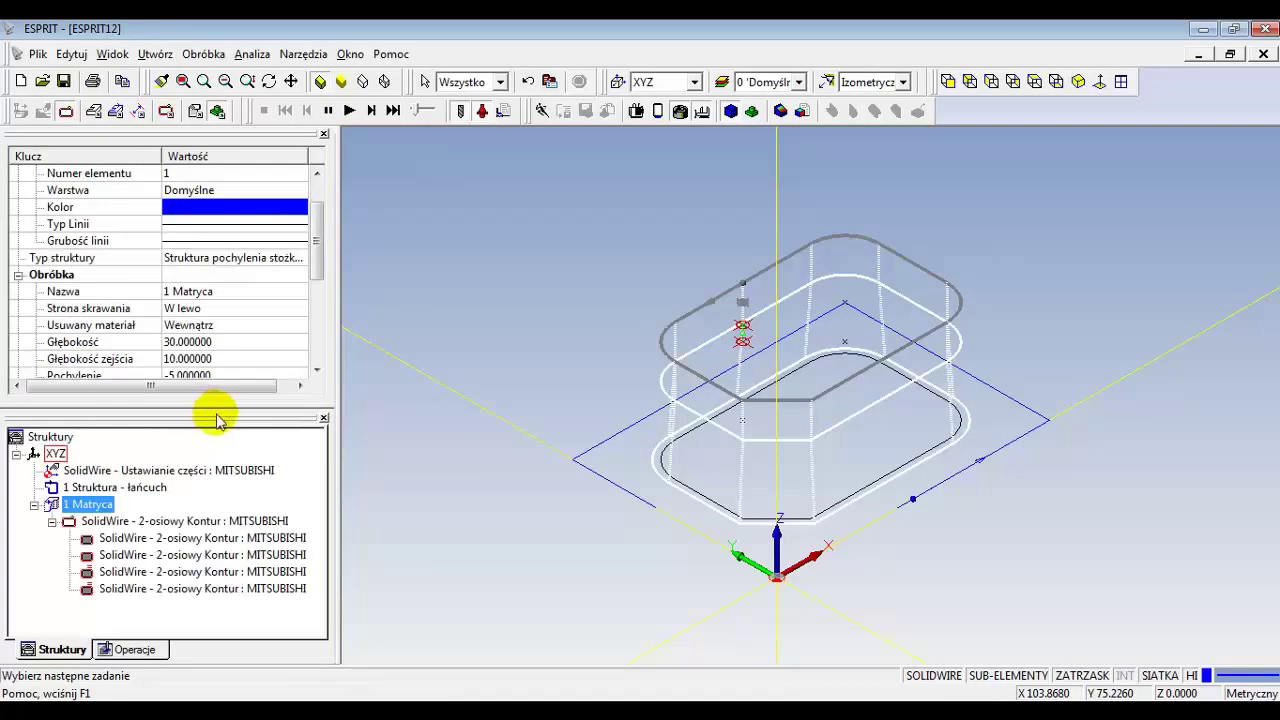
drag(318, 275, 313, 350)
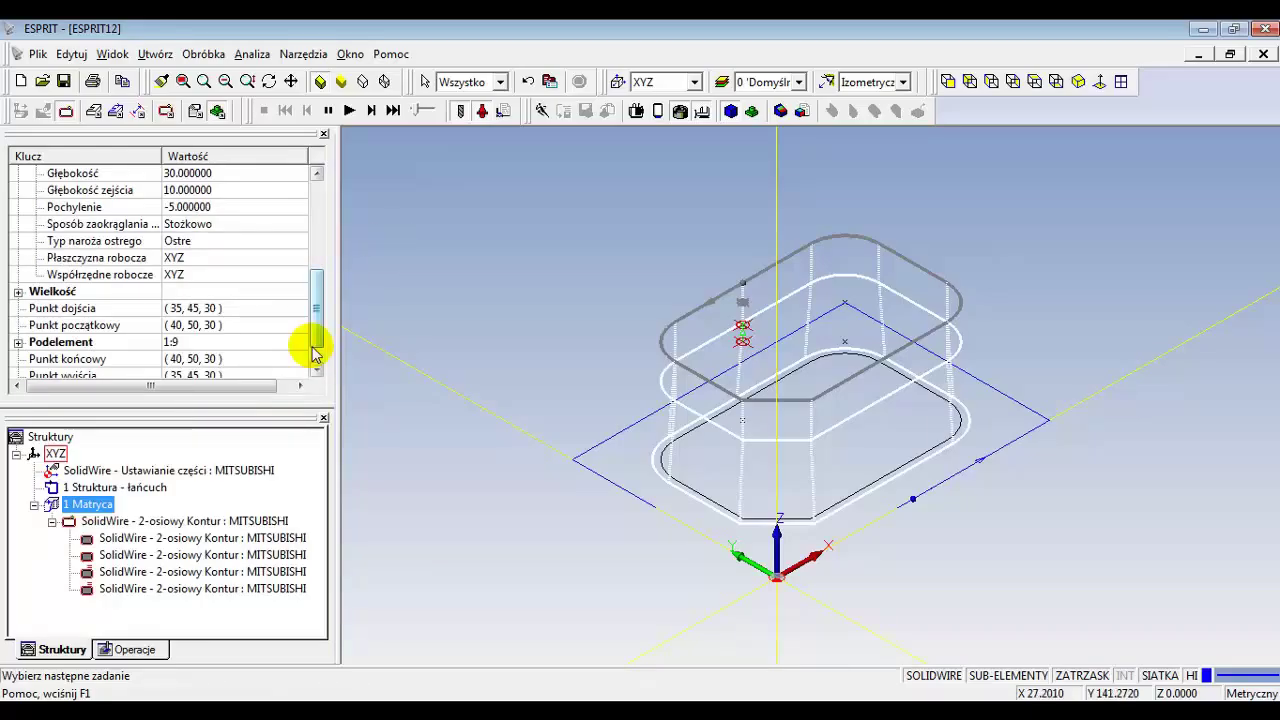
click(1036, 82)
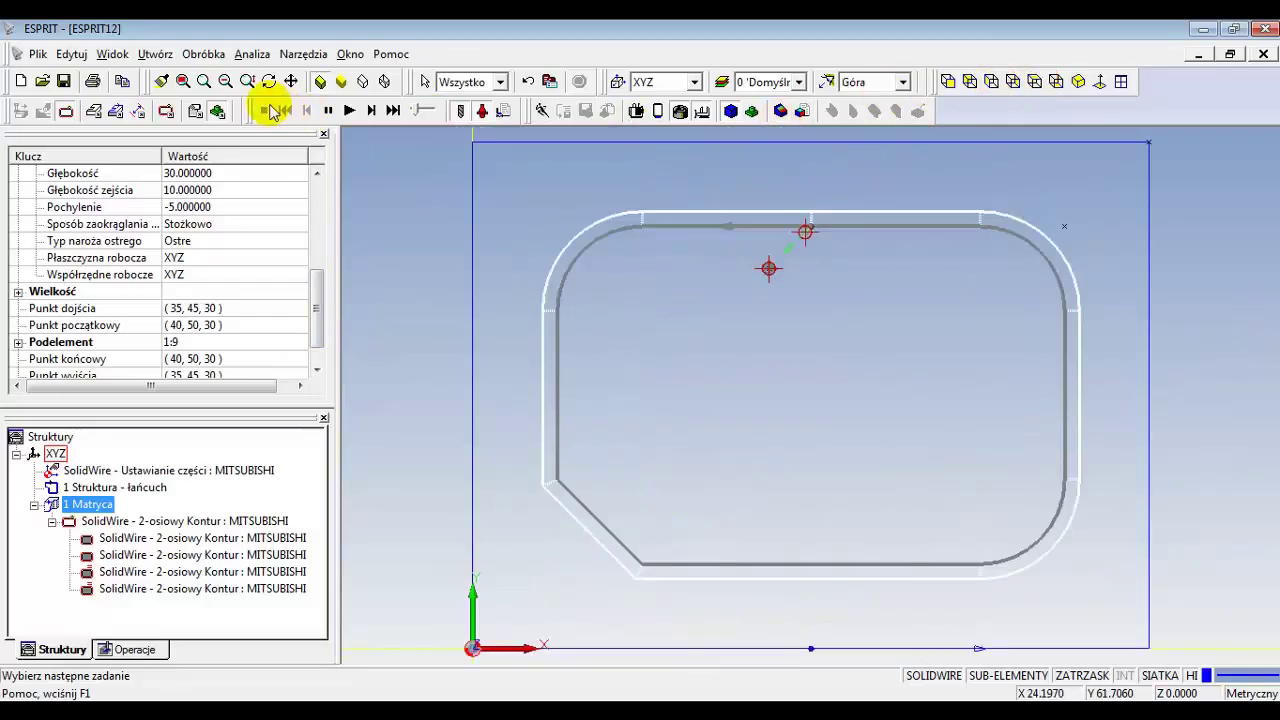
Create a Punkt offset X 5, Y 0 from the existing point near the opening's top.
click(92, 113)
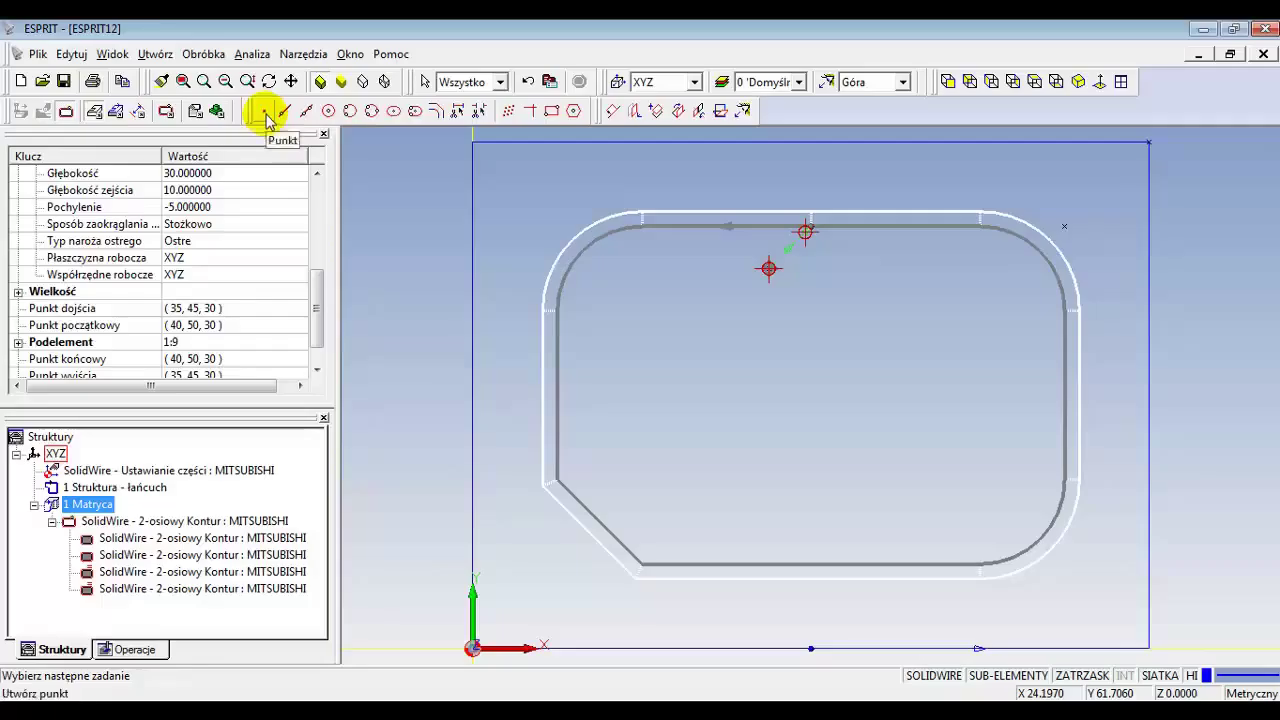
click(265, 113)
drag(165, 222, 105, 218)
drag(238, 218, 198, 216)
text(0)
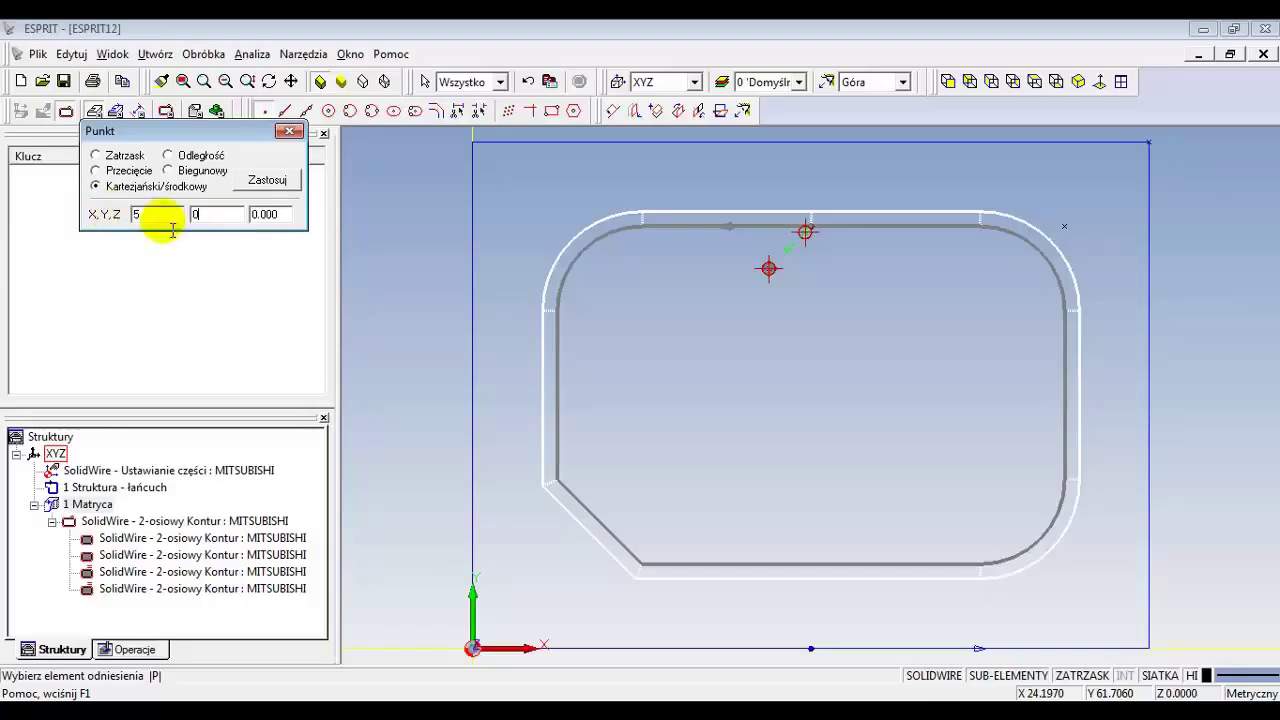
click(771, 275)
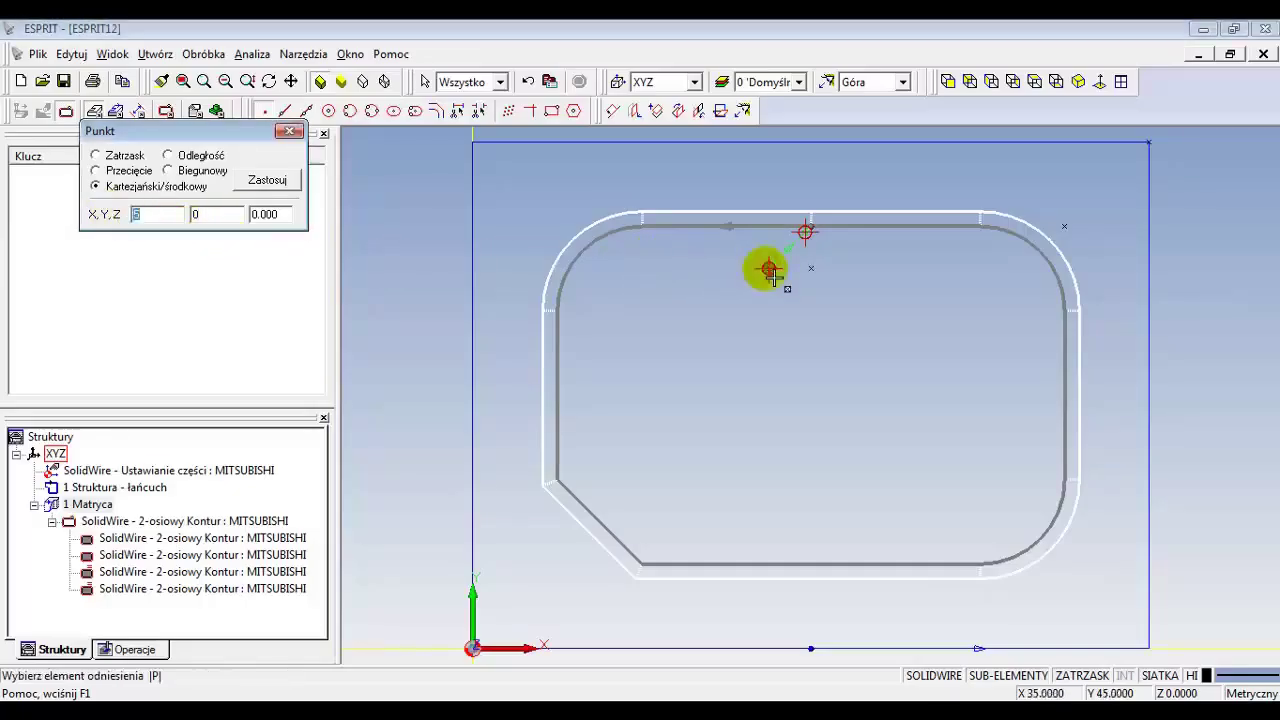
click(290, 133)
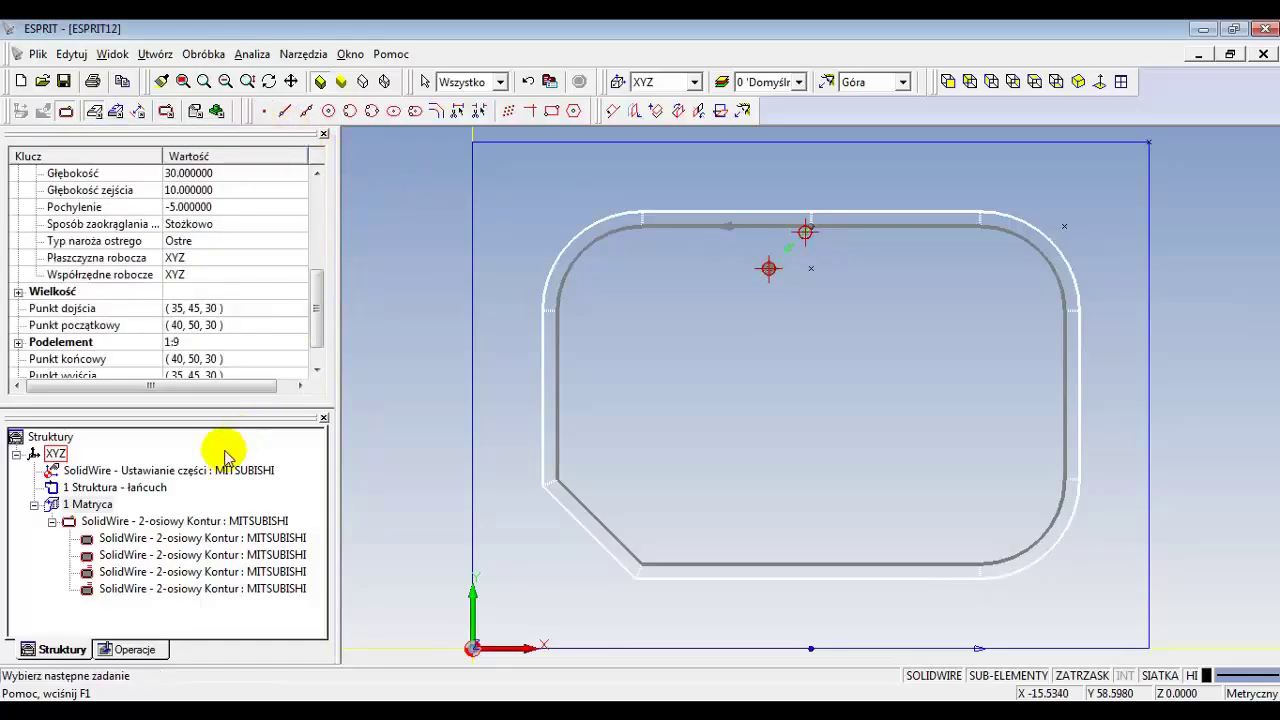
Set 1 Matryca's Punkt dojścia (now 40, 45, 0) and Punkt wyjścia to the new point.
click(97, 506)
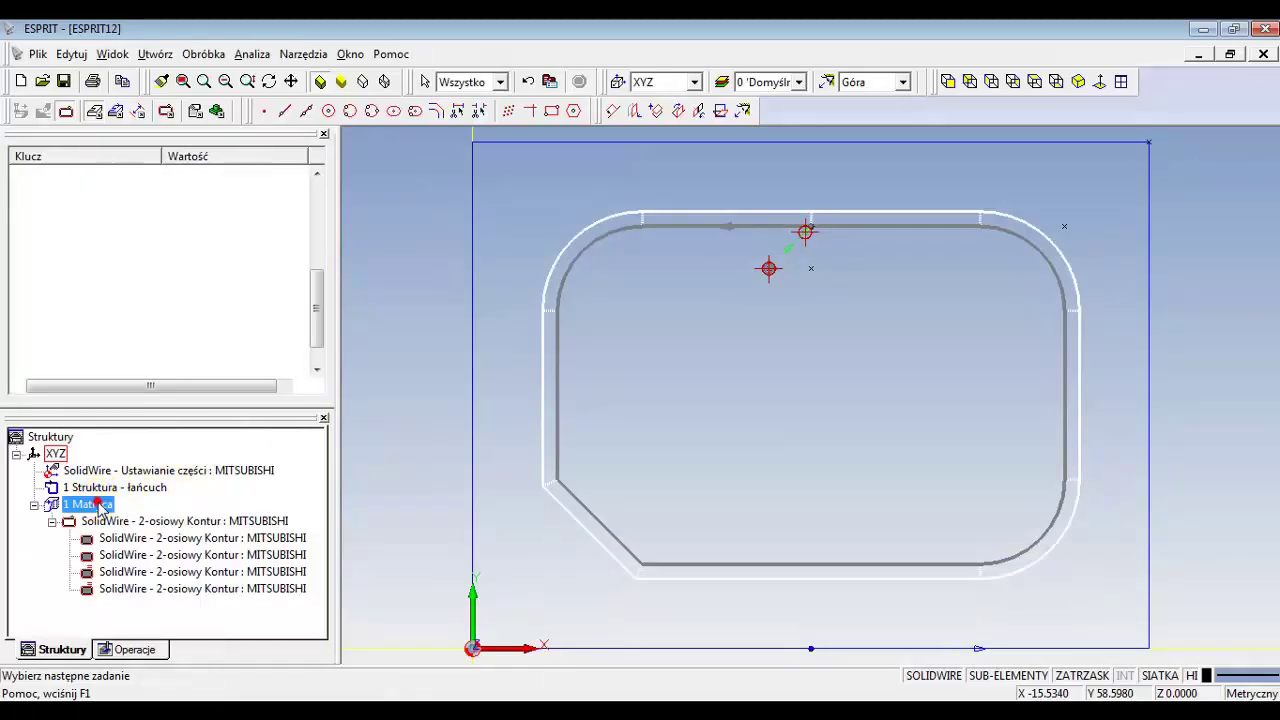
click(271, 310)
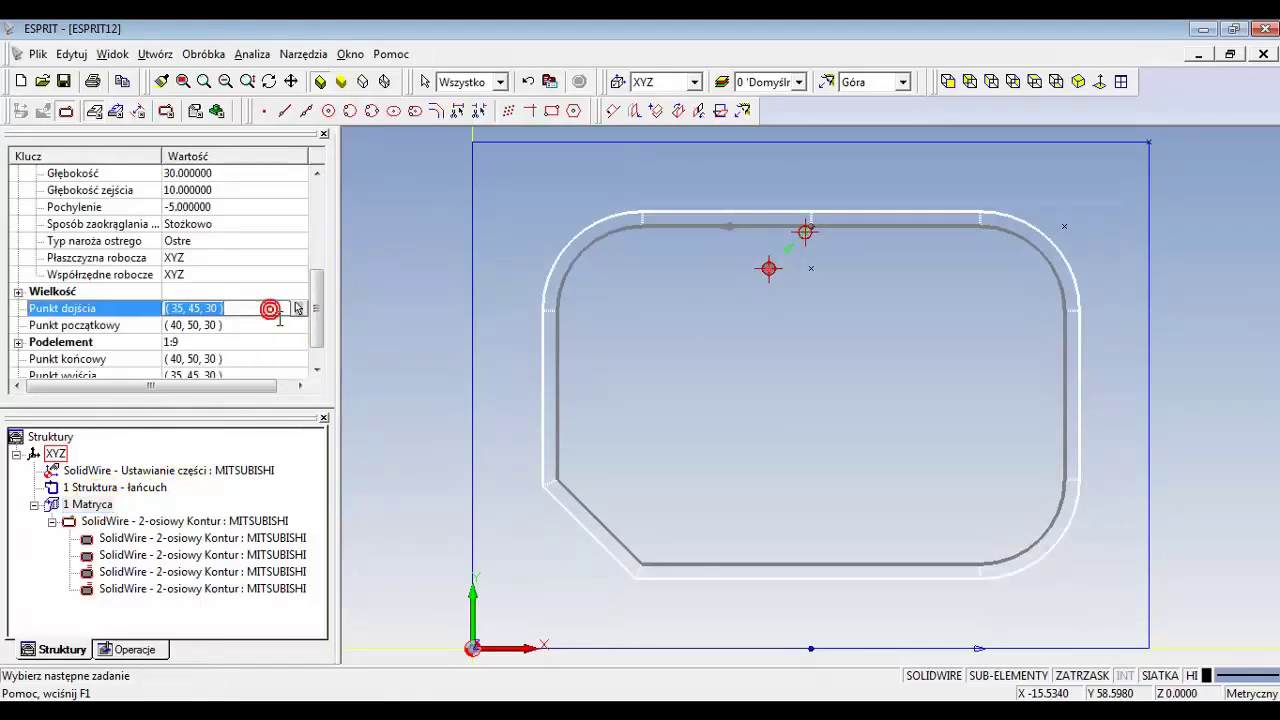
click(300, 310)
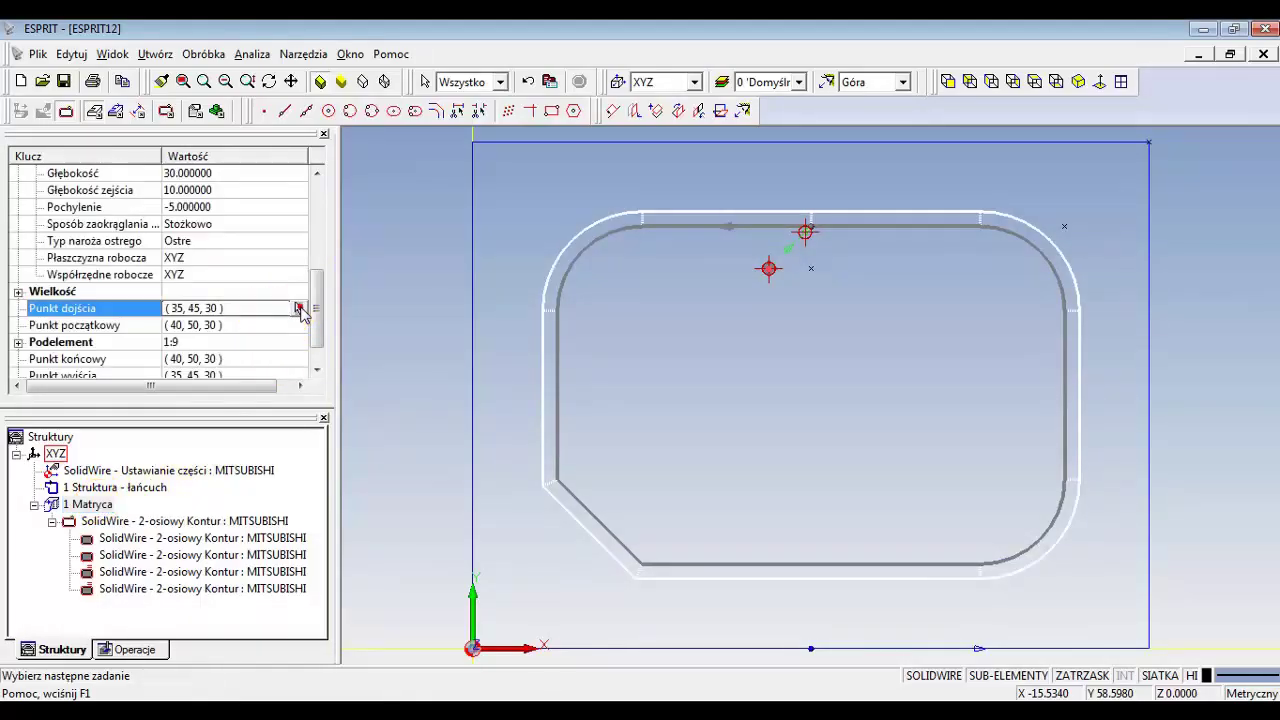
click(818, 277)
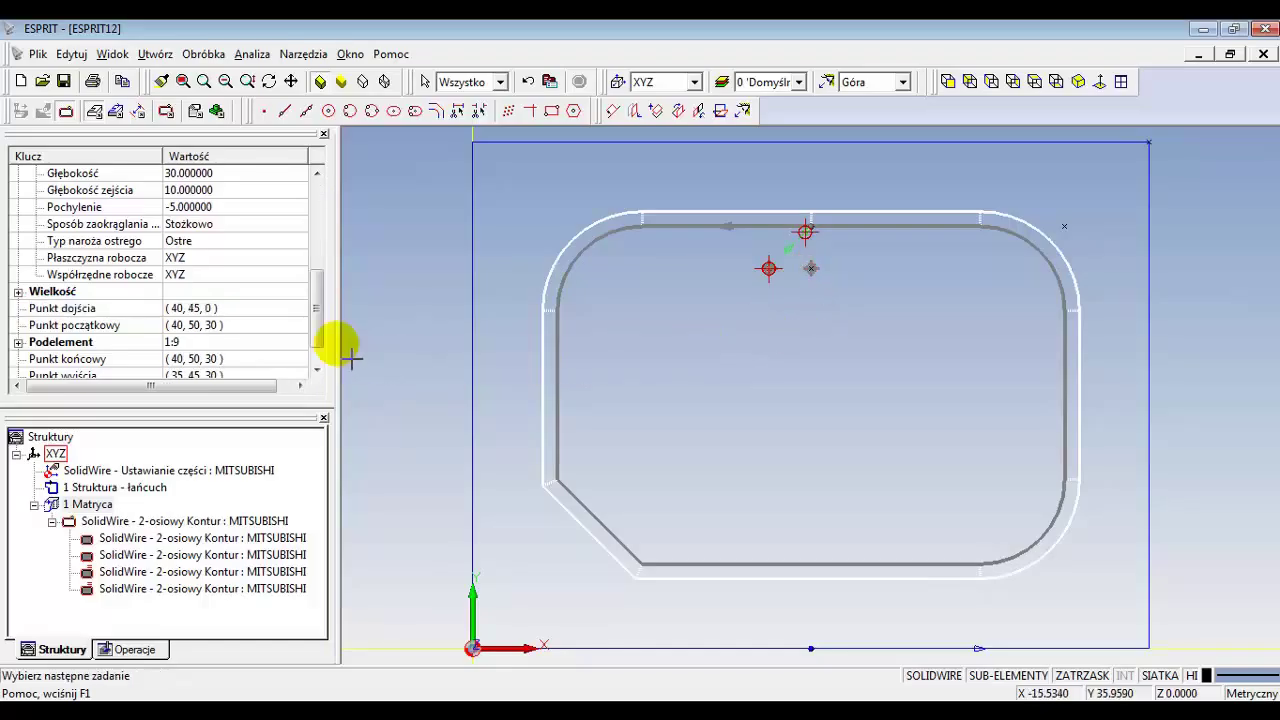
click(320, 371)
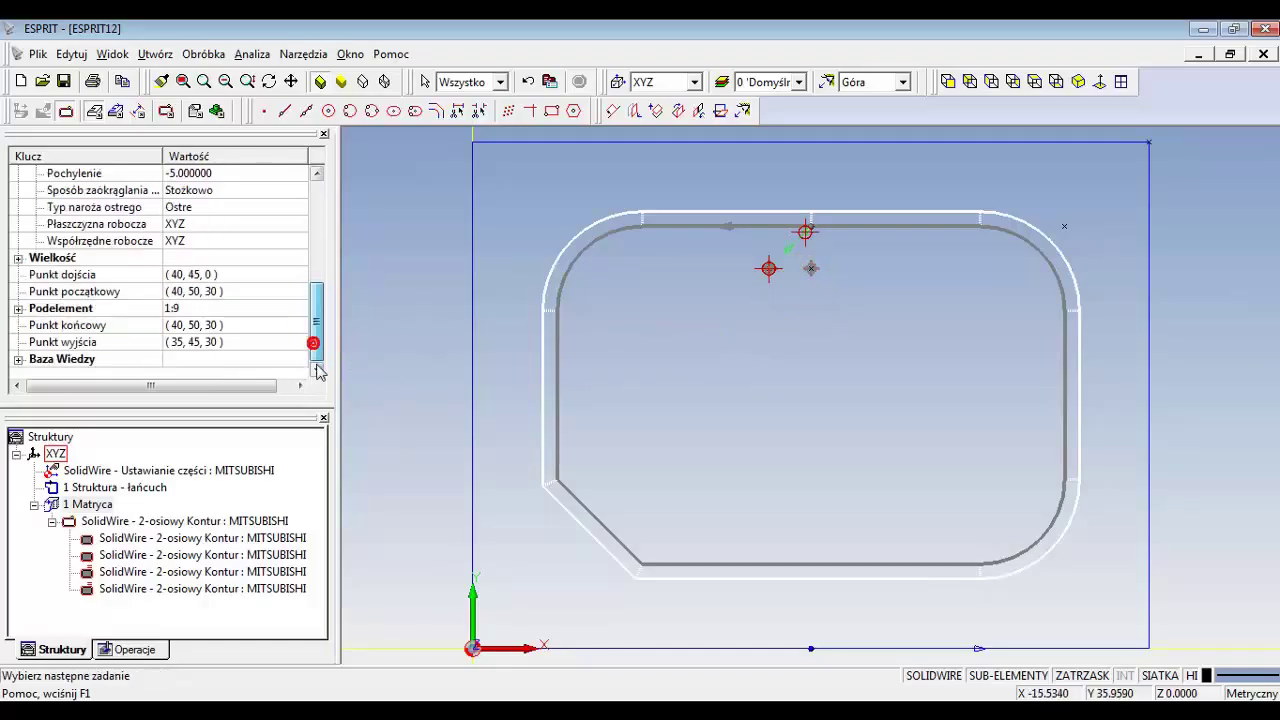
click(226, 342)
click(297, 343)
click(815, 268)
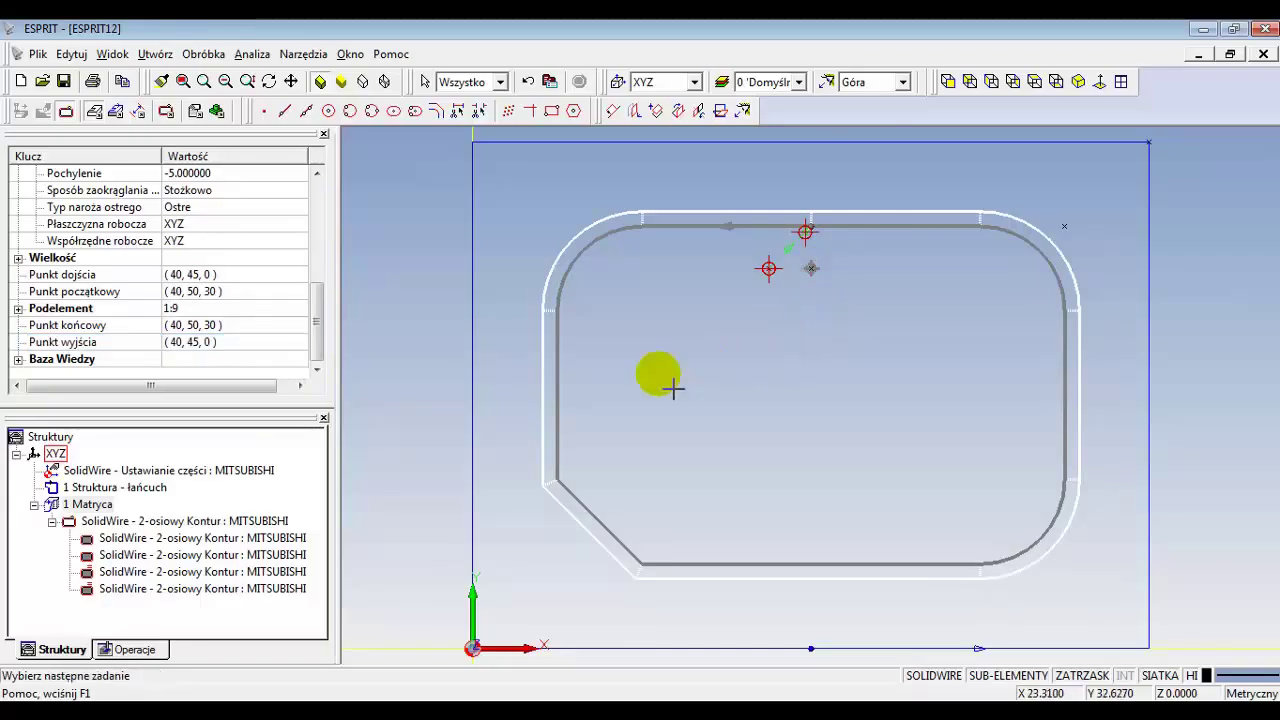
Regenerate the SolidWire contour toolpath with Obróbka > Utwórz ponownie.
click(90, 521)
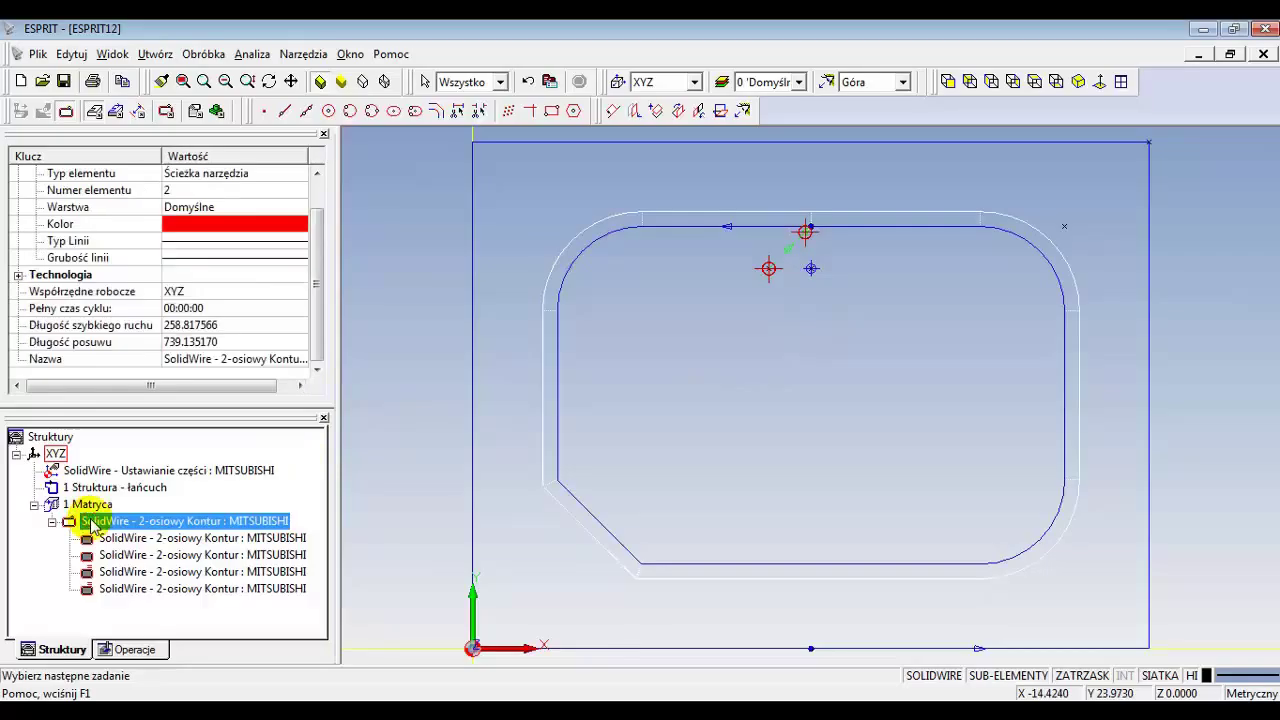
right_click(90, 521)
mouse_move(144, 505)
click(486, 576)
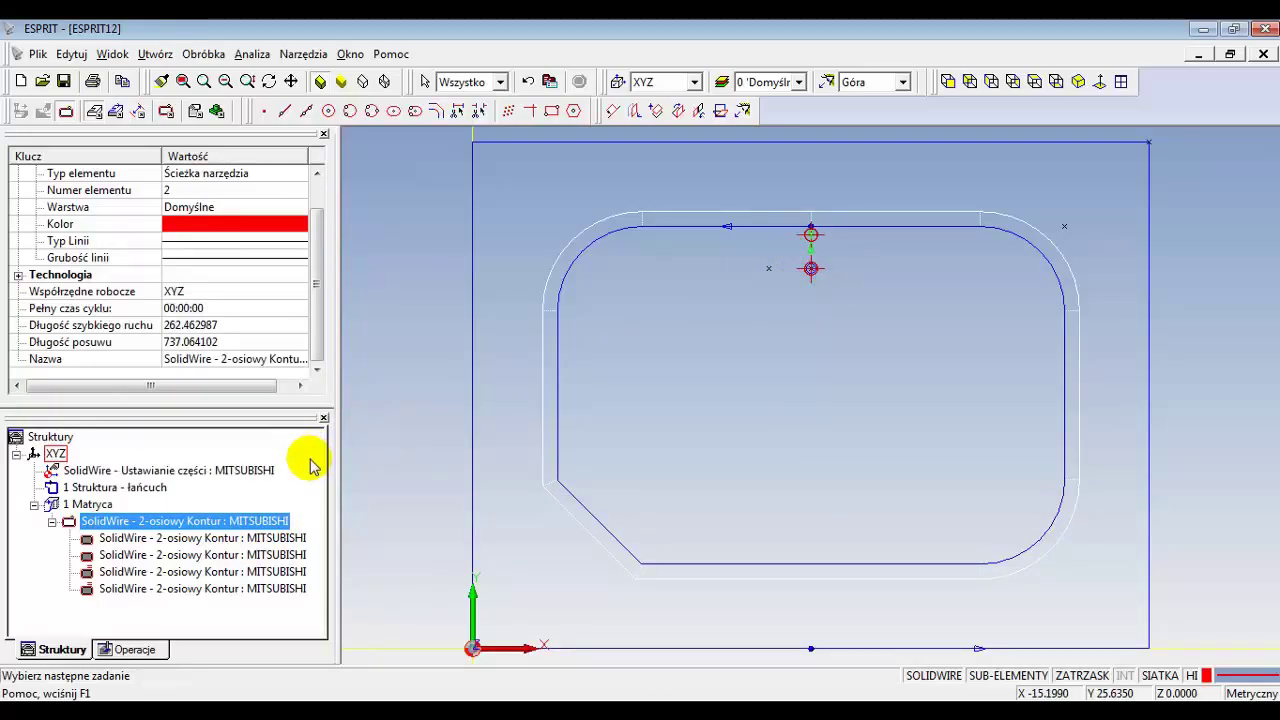
Create a new point 5 mm left of the old start point with the Punkt tool.
click(262, 111)
text(-5)
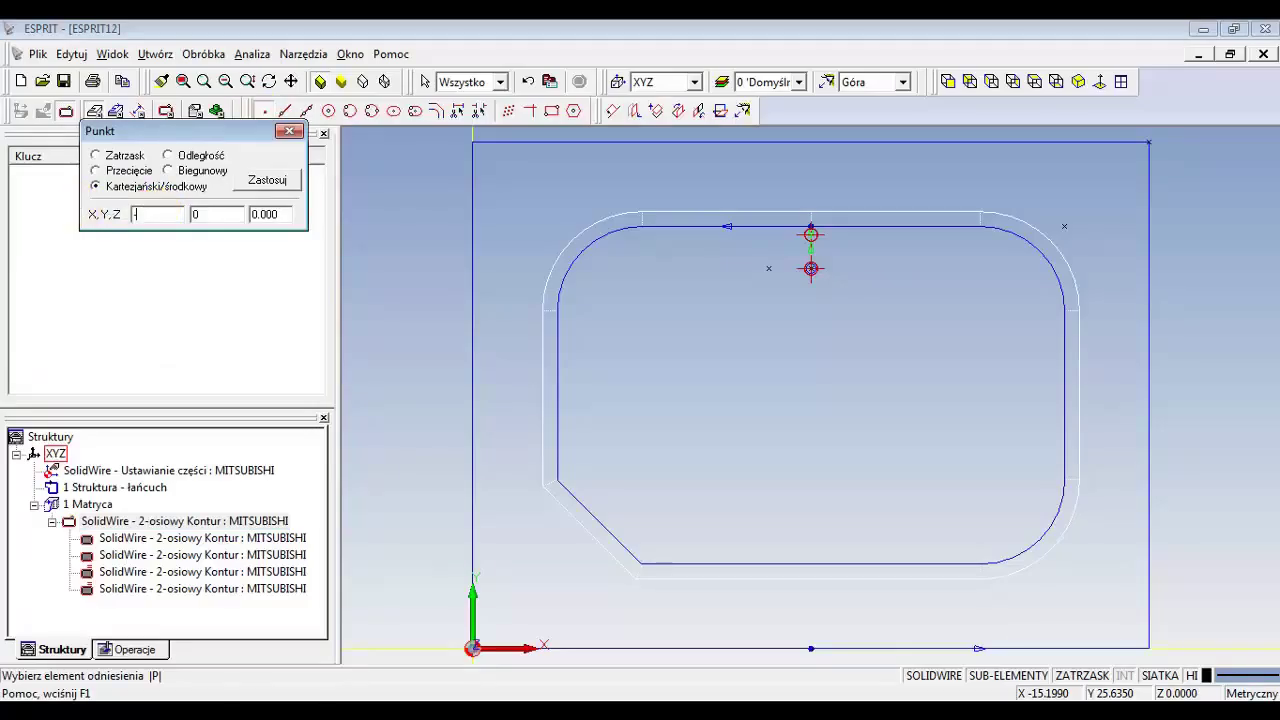
click(812, 234)
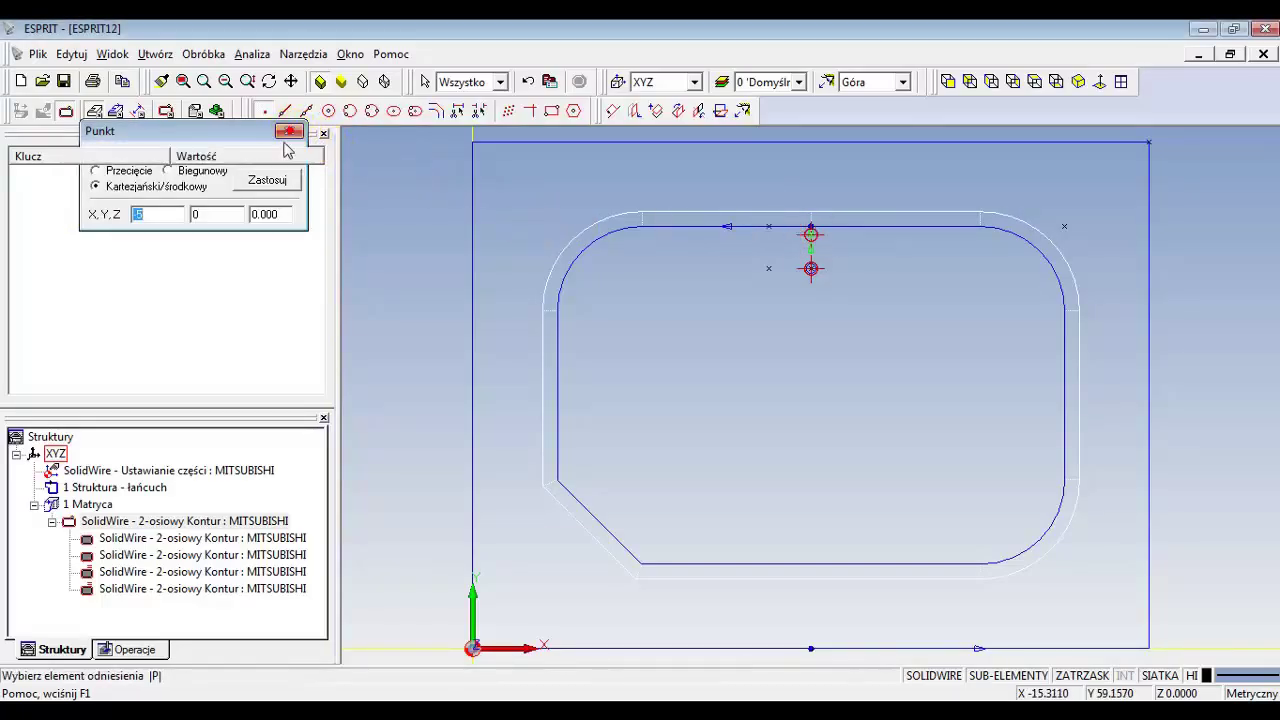
click(290, 134)
Set 1 Matryca's start point to the new point, so start and end sit at (35, 50, 30).
click(100, 505)
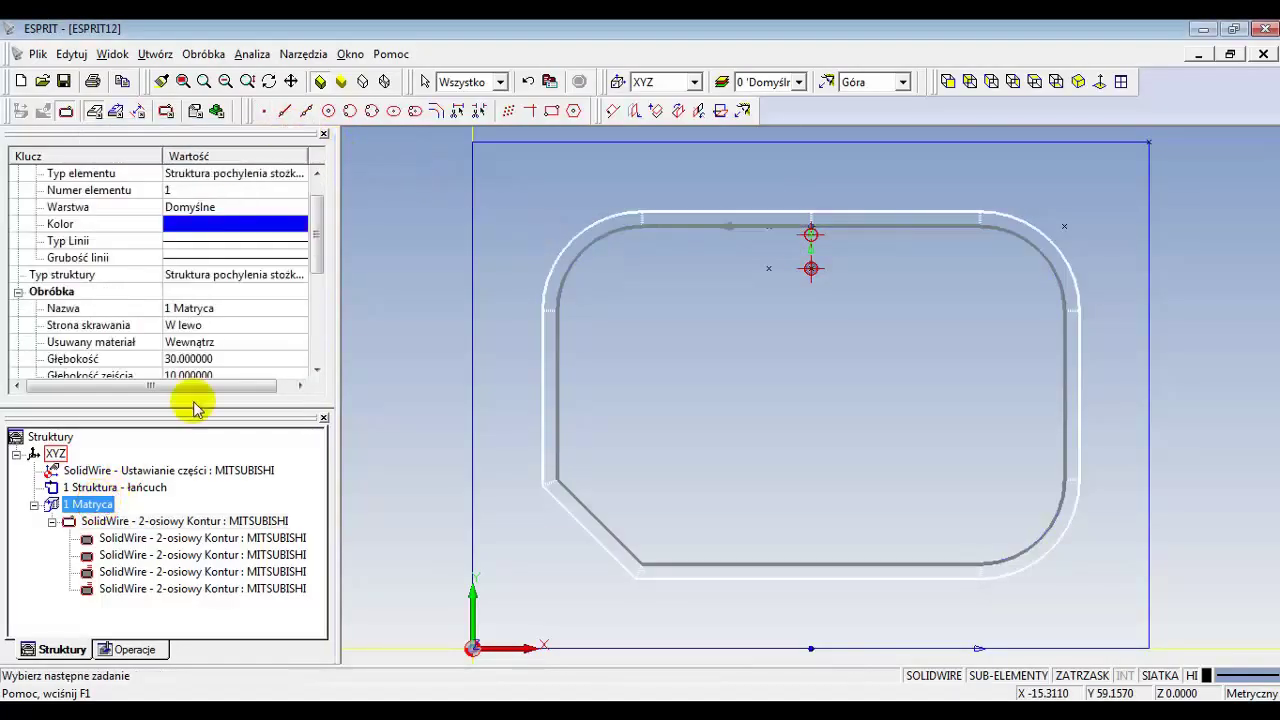
drag(316, 272, 316, 325)
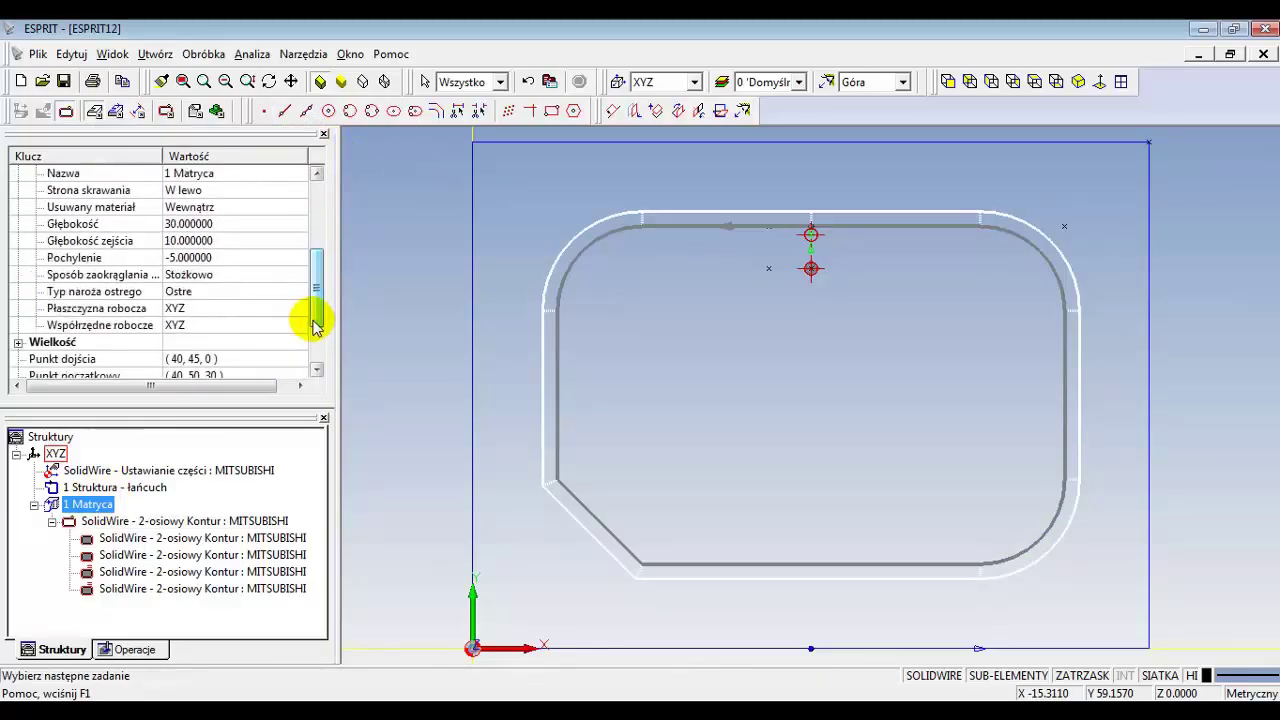
click(314, 322)
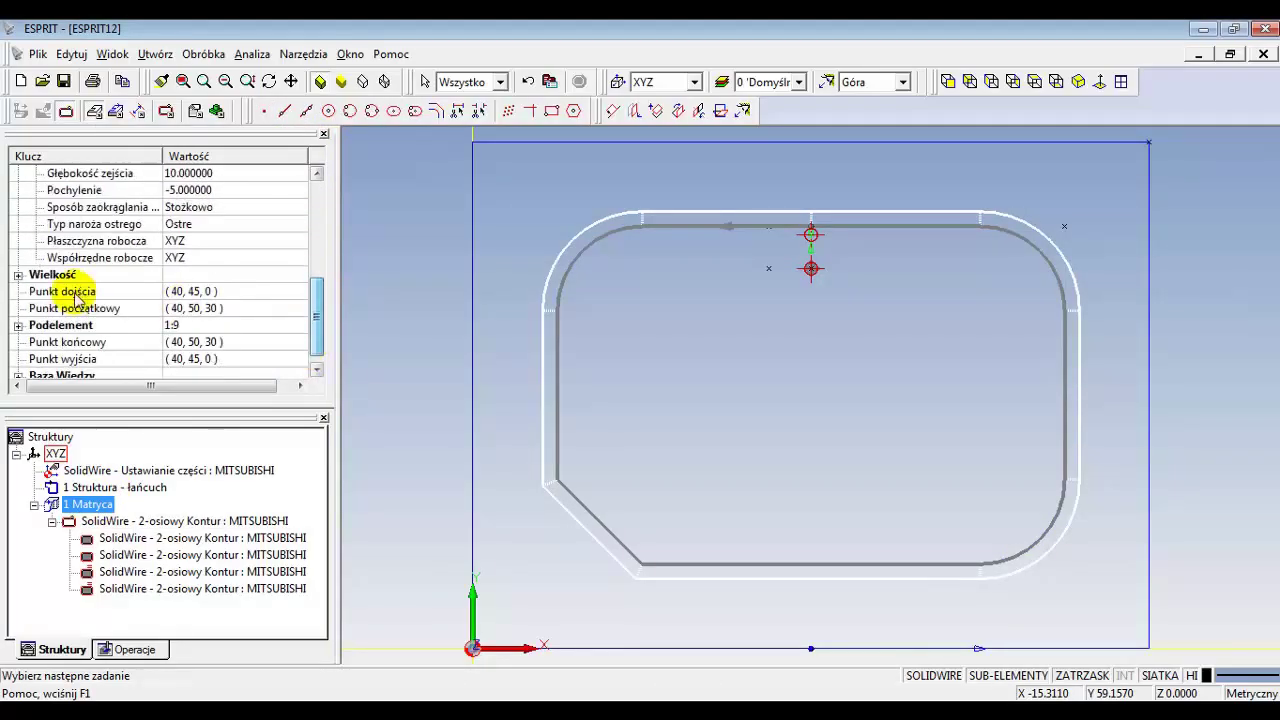
click(268, 310)
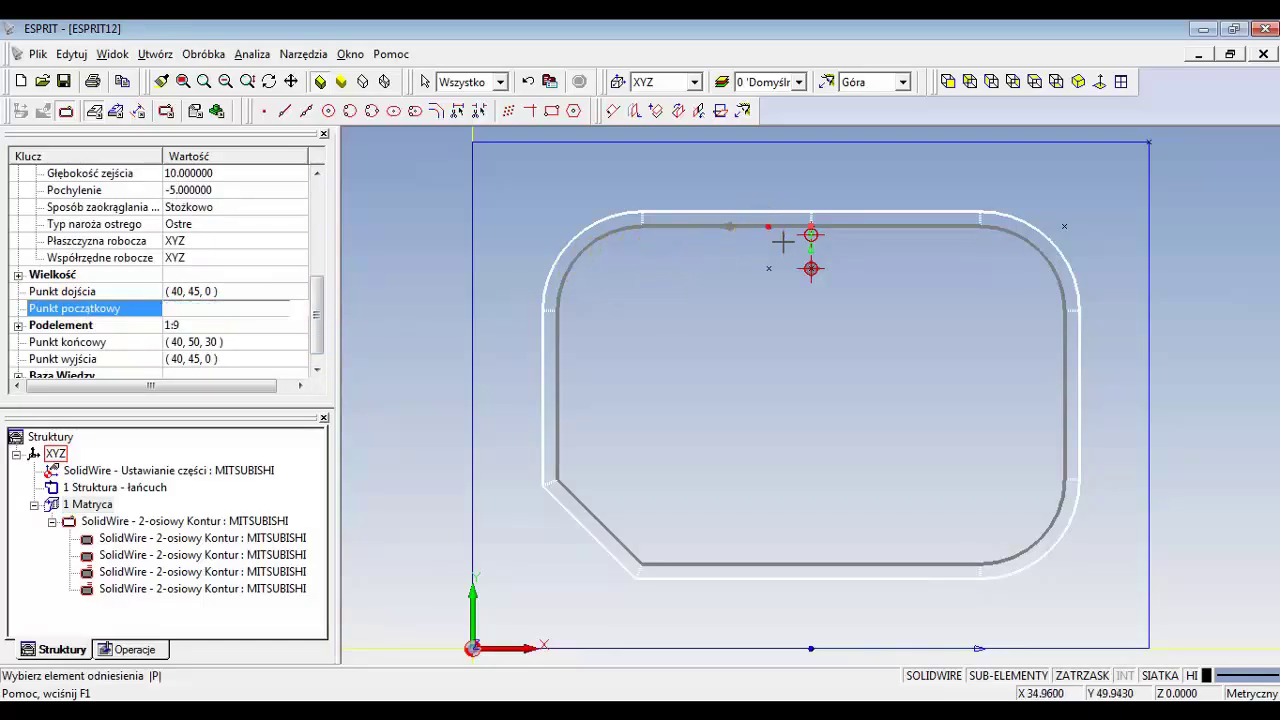
drag(318, 343, 320, 356)
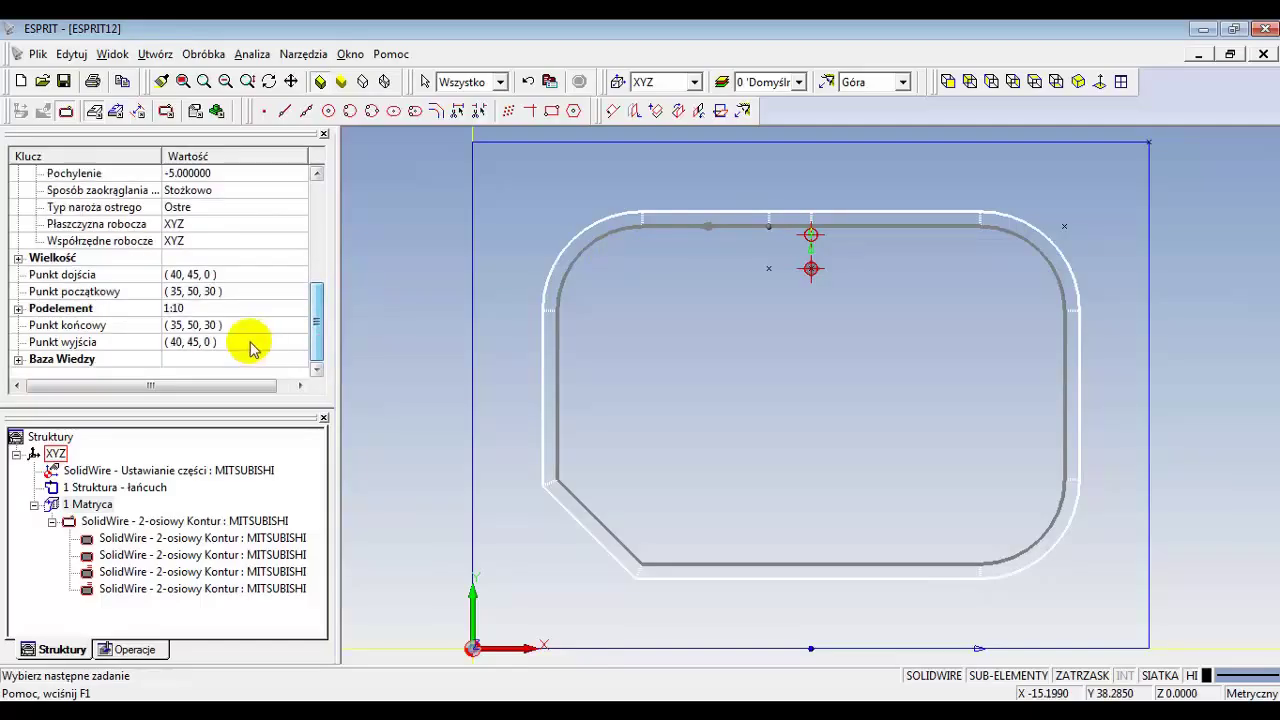
click(242, 325)
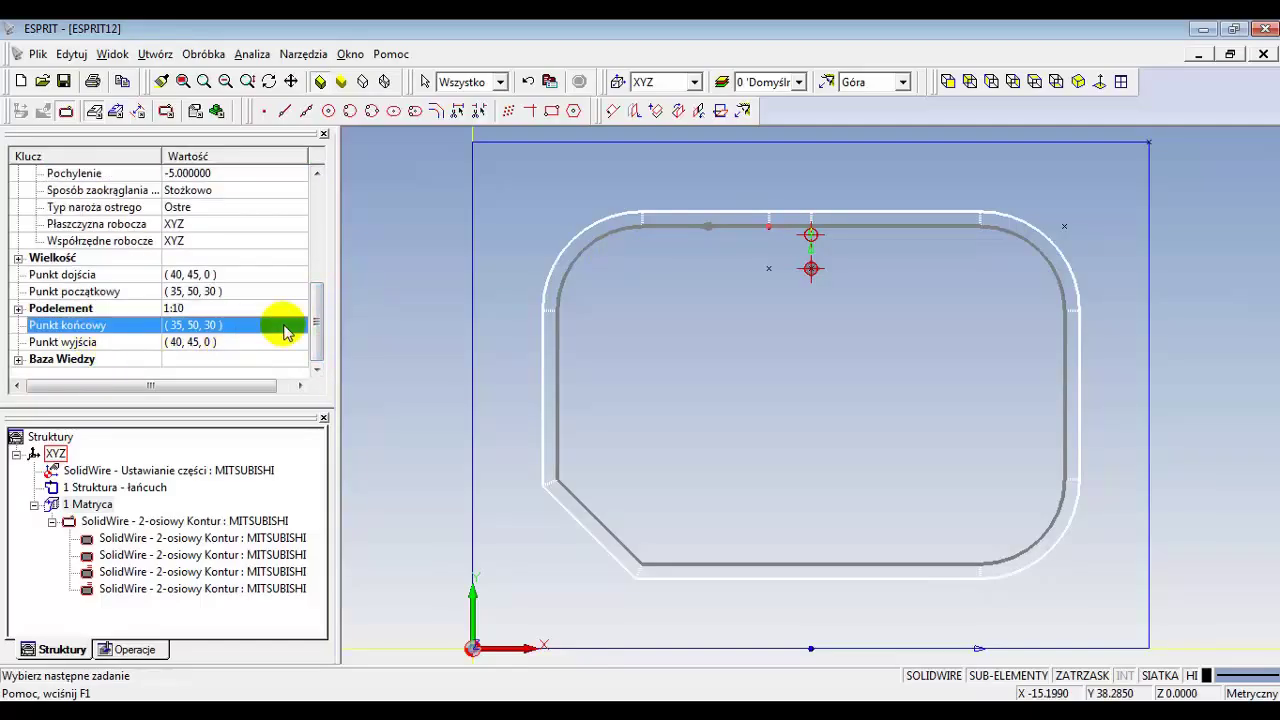
click(213, 522)
Regenerate the contour toolpath (feed length 739.135170) and zoom in on its new lead-in.
right_click(214, 522)
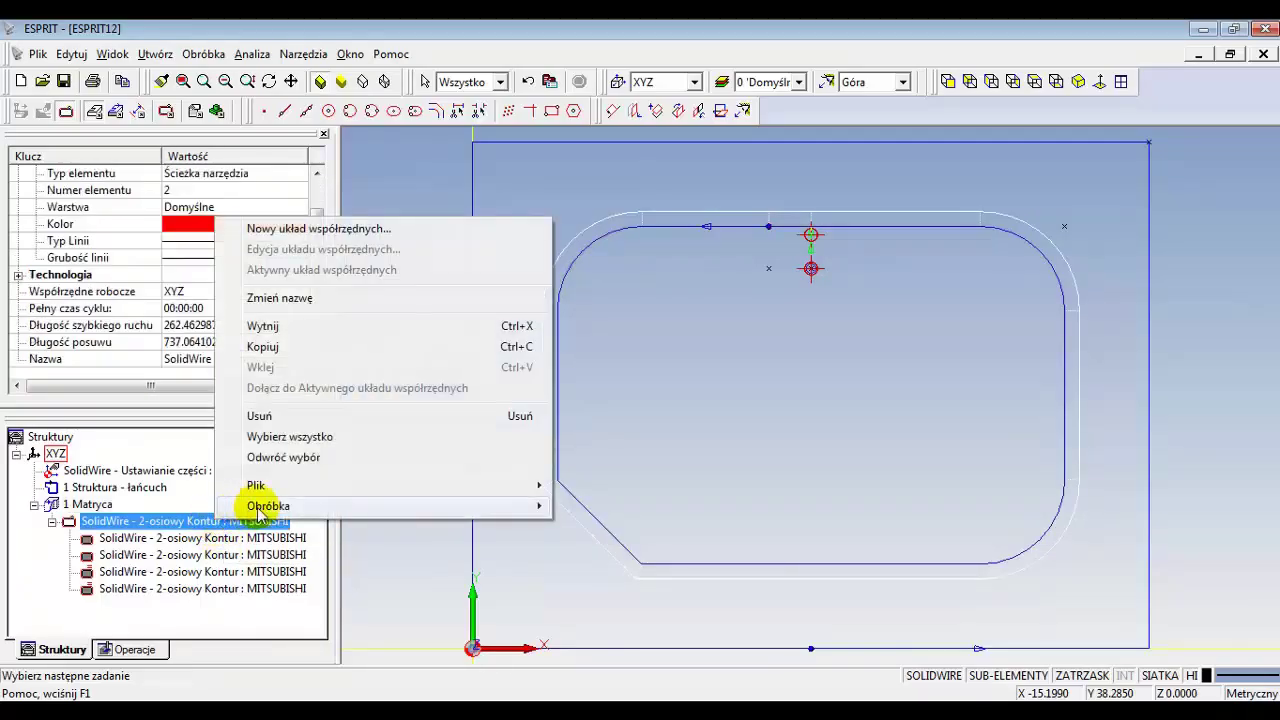
mouse_move(268, 506)
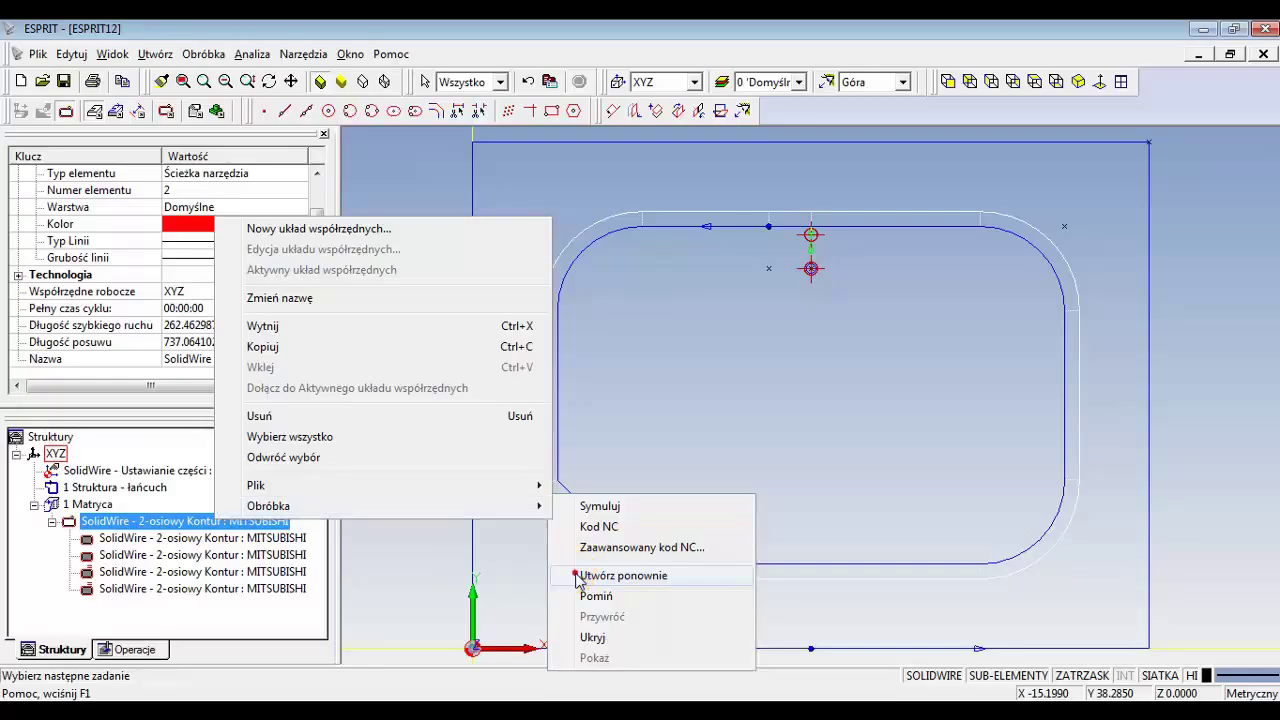
click(578, 578)
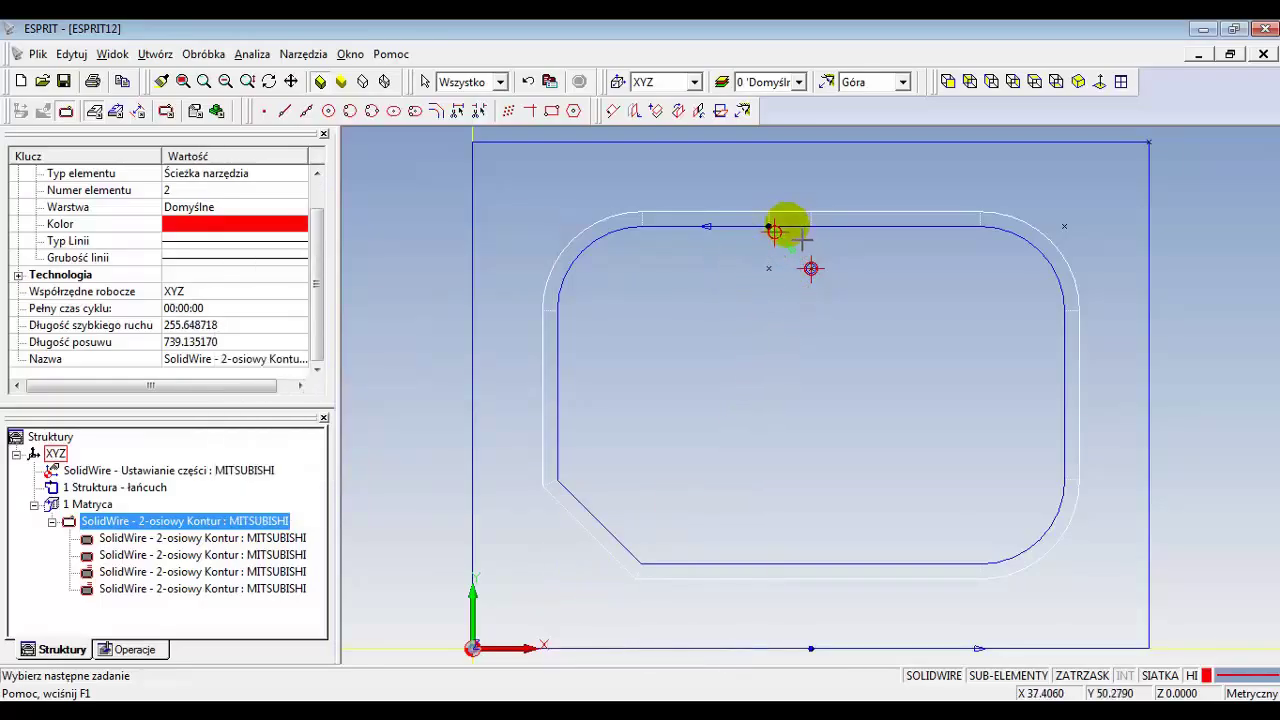
scroll(778, 240, up, 2)
scroll(785, 246, up, 1)
scroll(805, 240, up, 1)
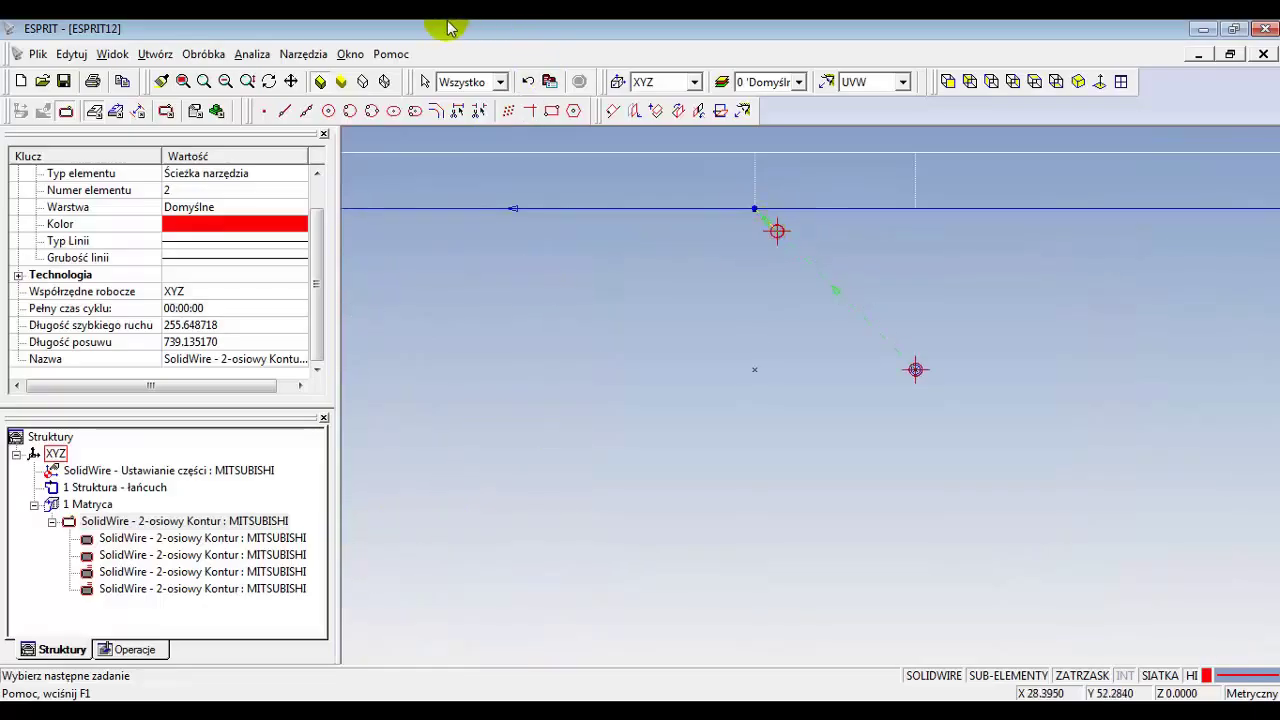
click(216, 113)
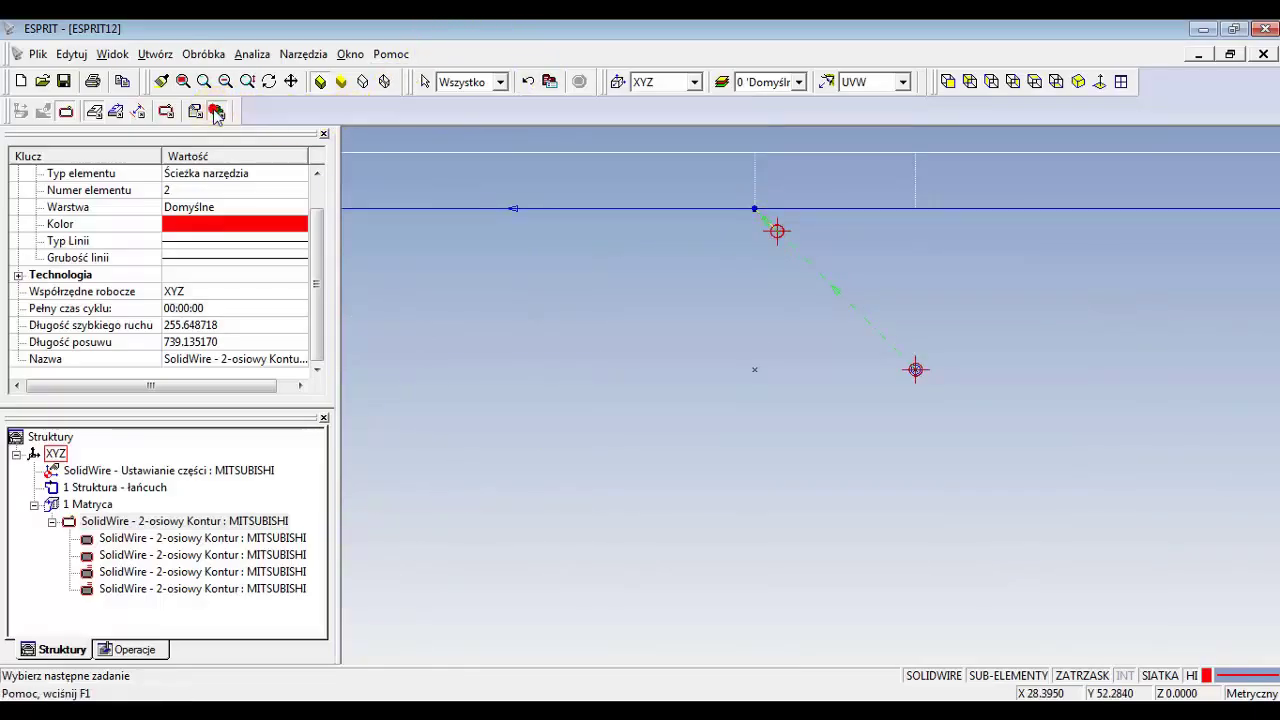
Play the wire-cut simulation with wire guides hidden, checking the die opening in Przód and Izometryczny views.
mouse_move(651, 363)
mouse_down()
mouse_move(668, 388)
mouse_move(673, 332)
mouse_move(828, 346)
mouse_up()
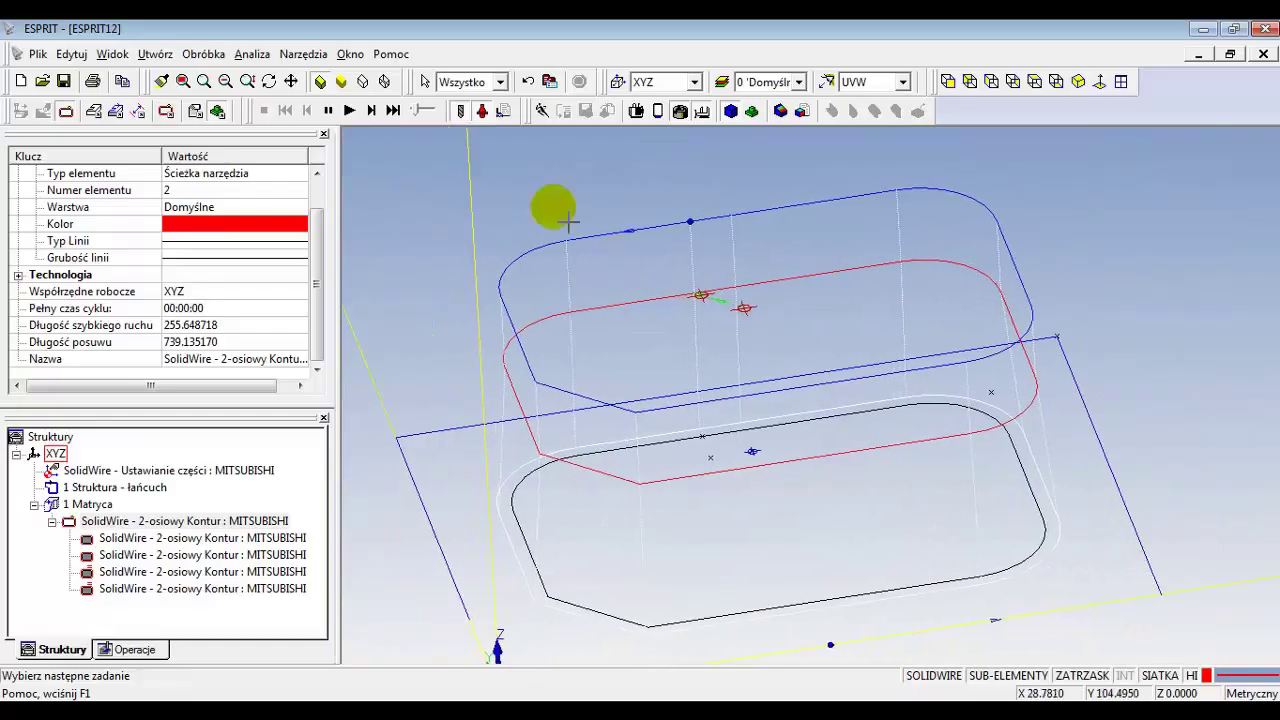
click(372, 112)
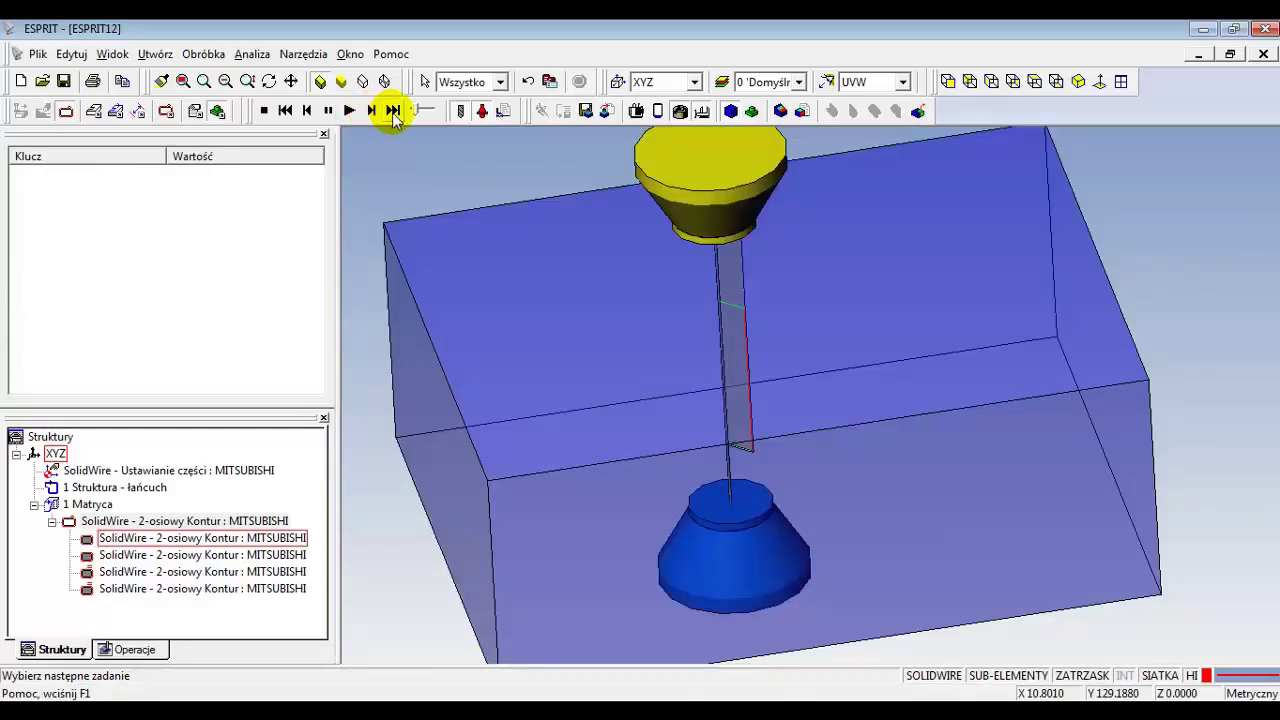
click(480, 111)
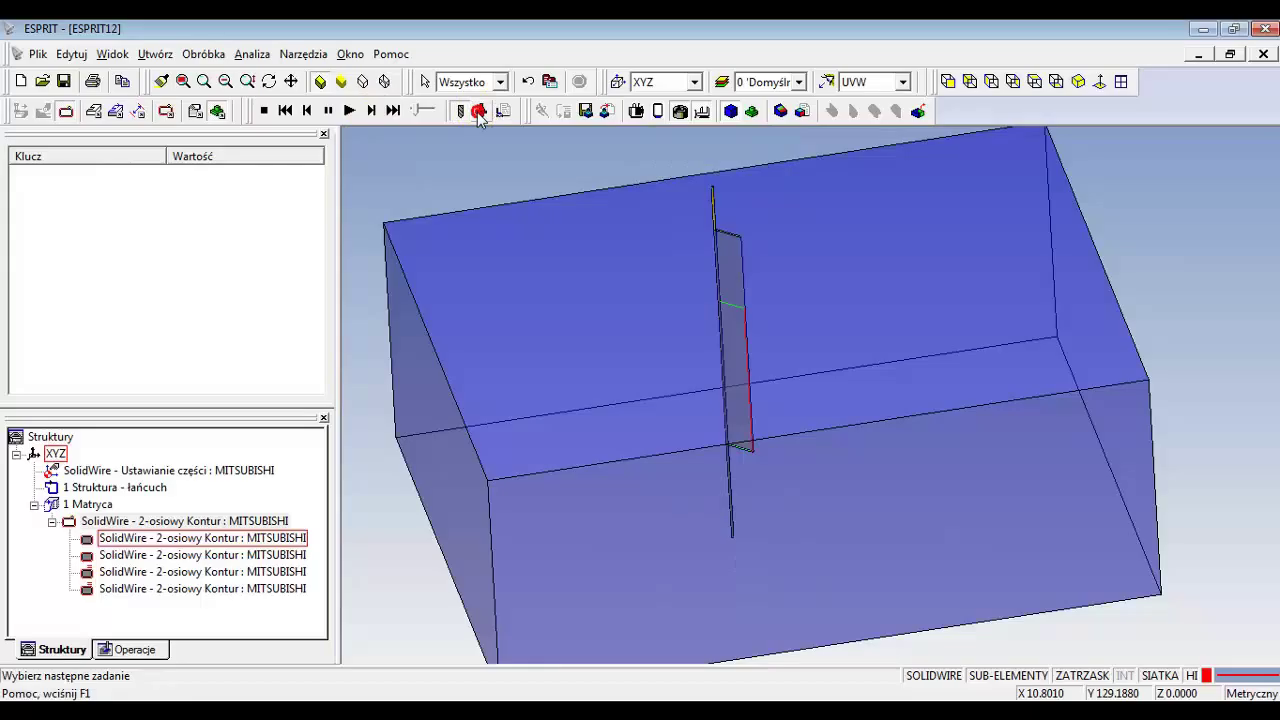
click(350, 111)
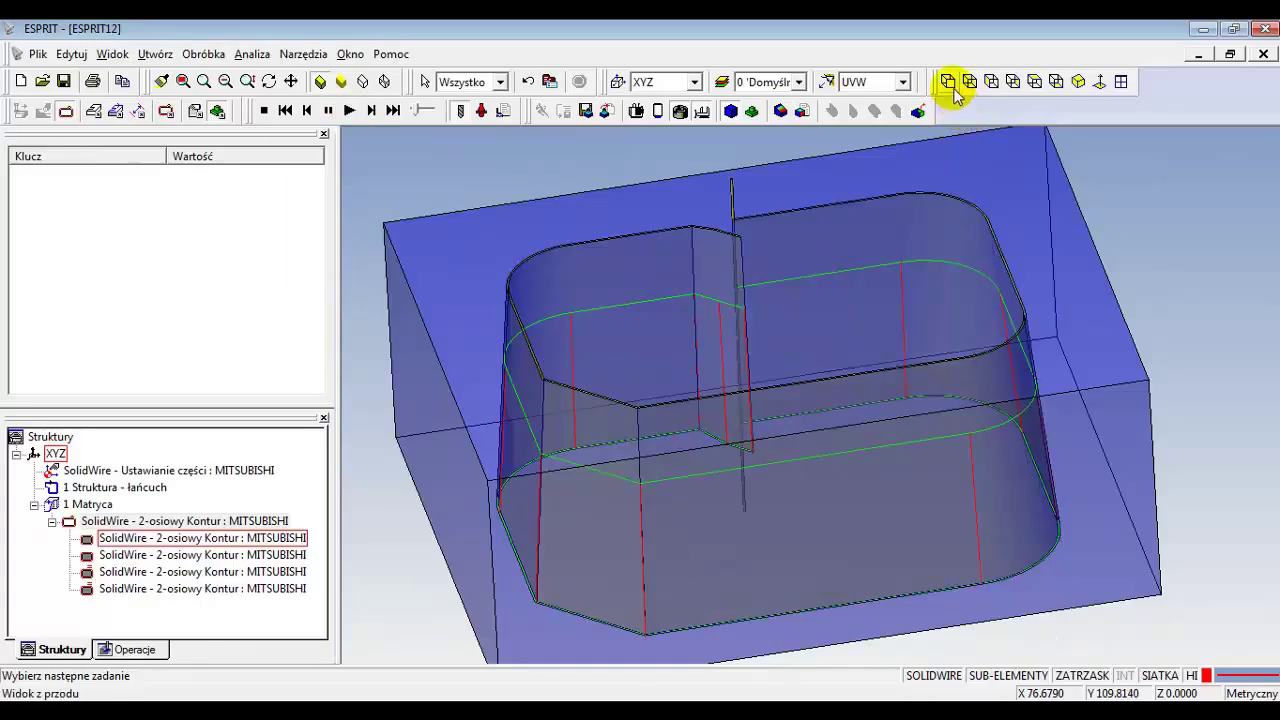
click(950, 84)
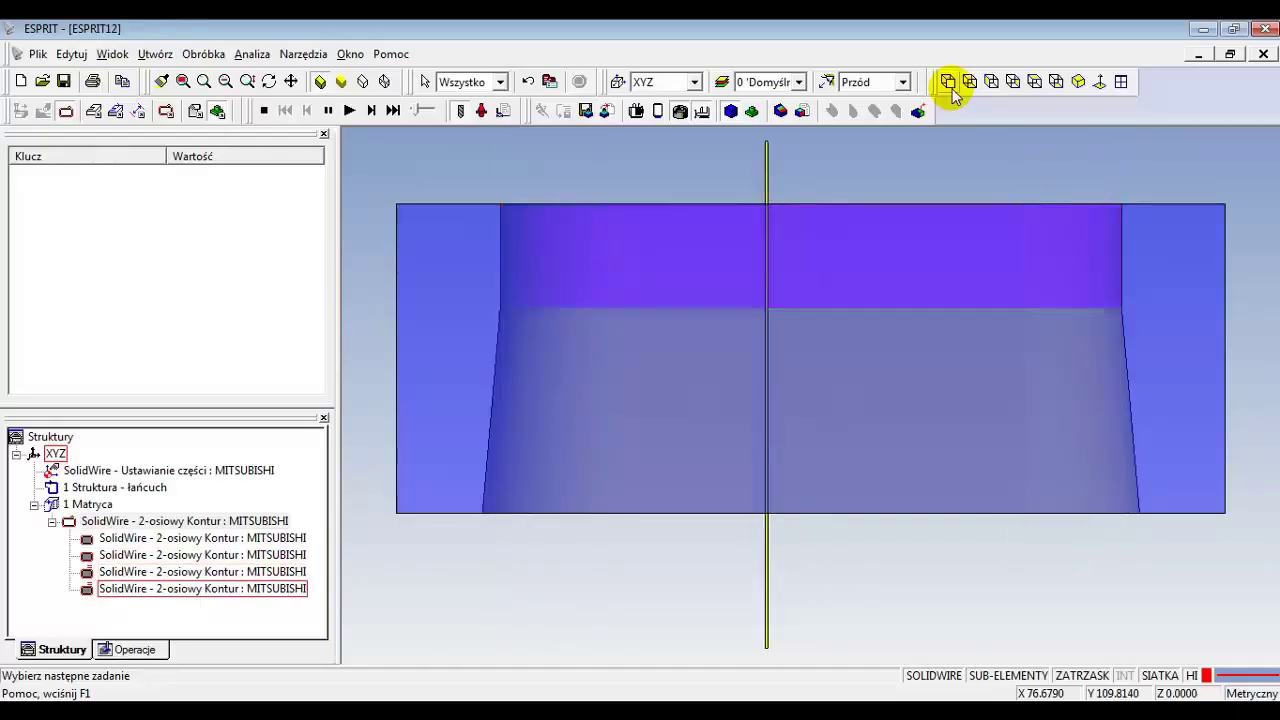
click(1079, 84)
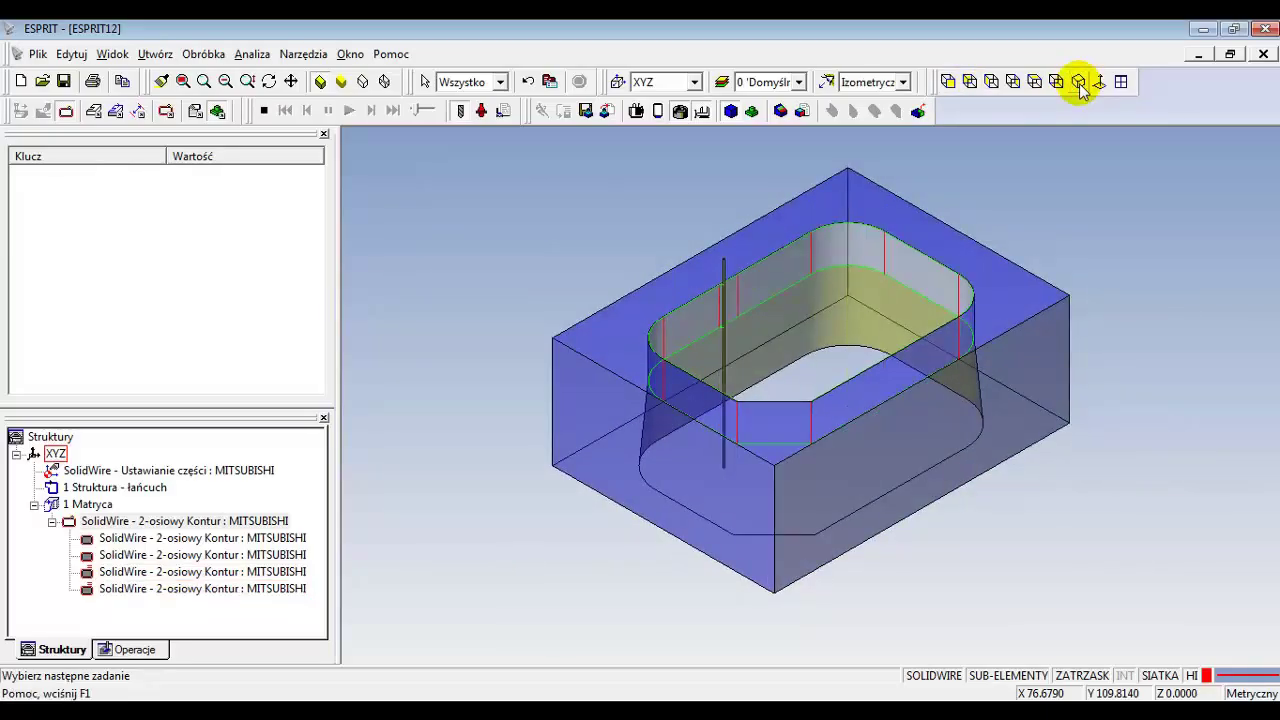
Stop the simulation, select the 1 Matryca taper feature, and pick an element on its contour.
click(265, 114)
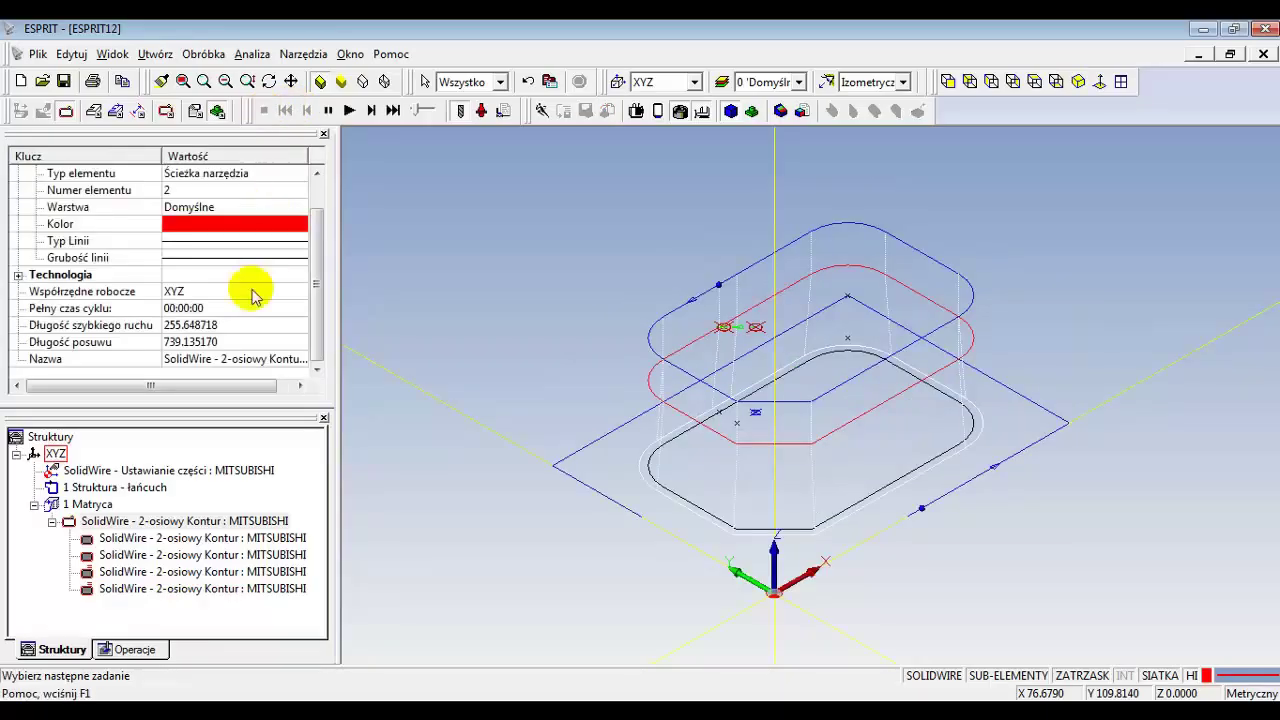
click(85, 504)
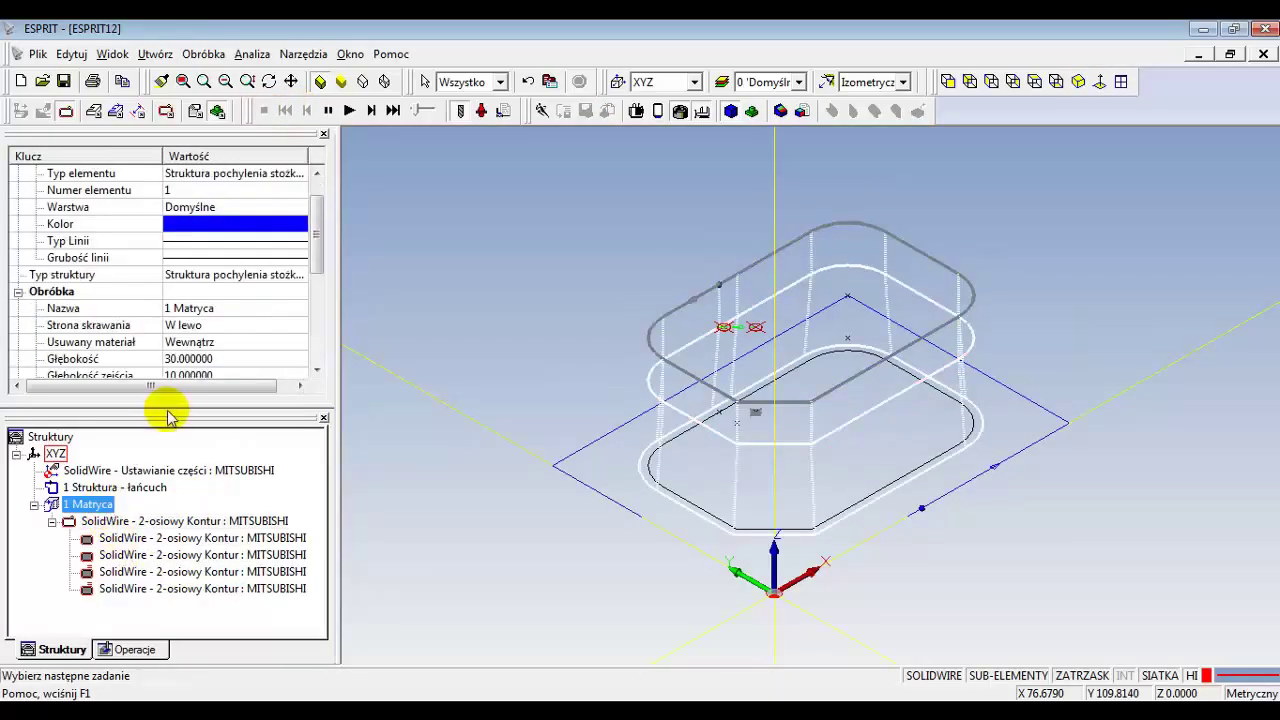
drag(181, 420, 181, 517)
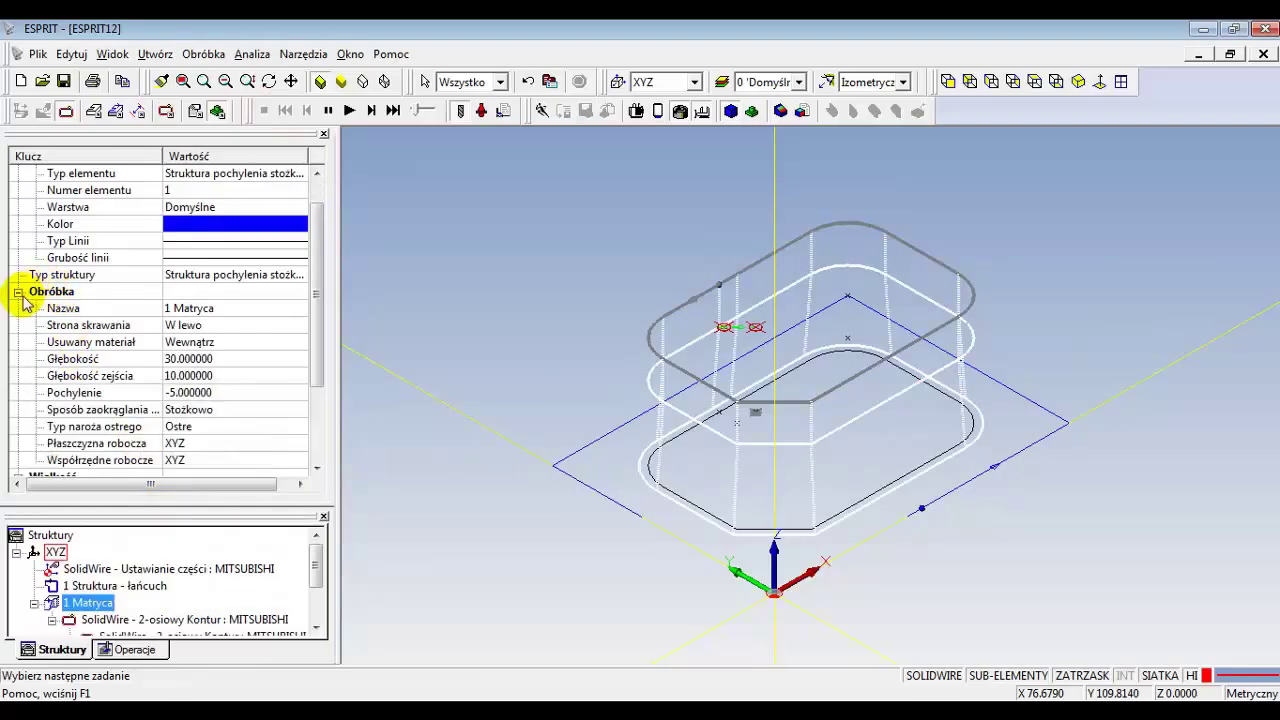
click(18, 292)
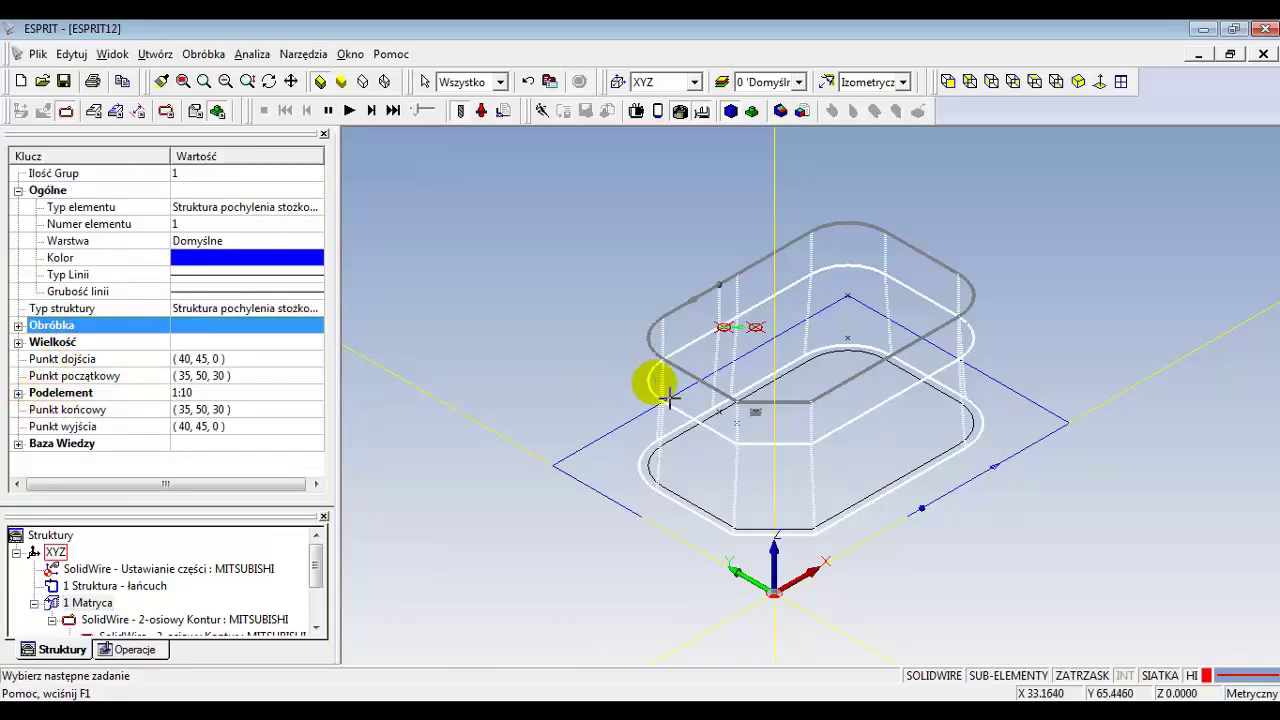
click(667, 357)
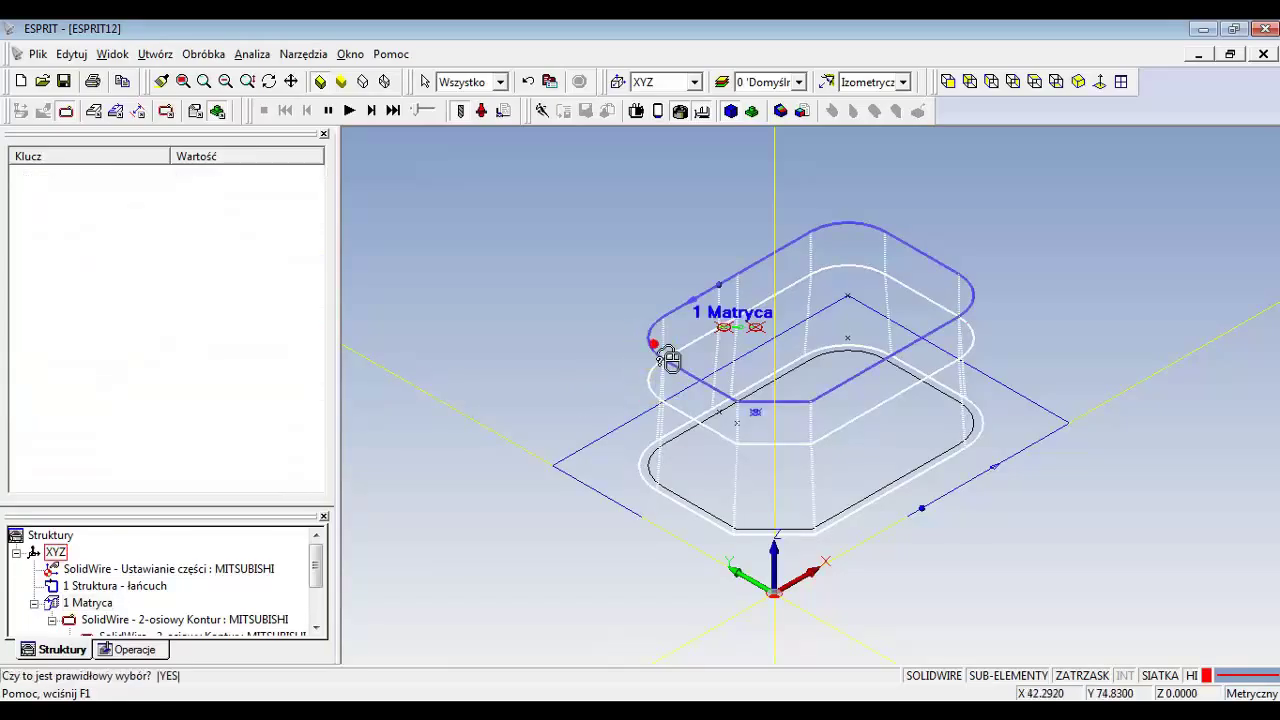
Set the picked left corner arc's Sposób zaokrąglania to Izometryczny, then check it from the top view.
click(667, 357)
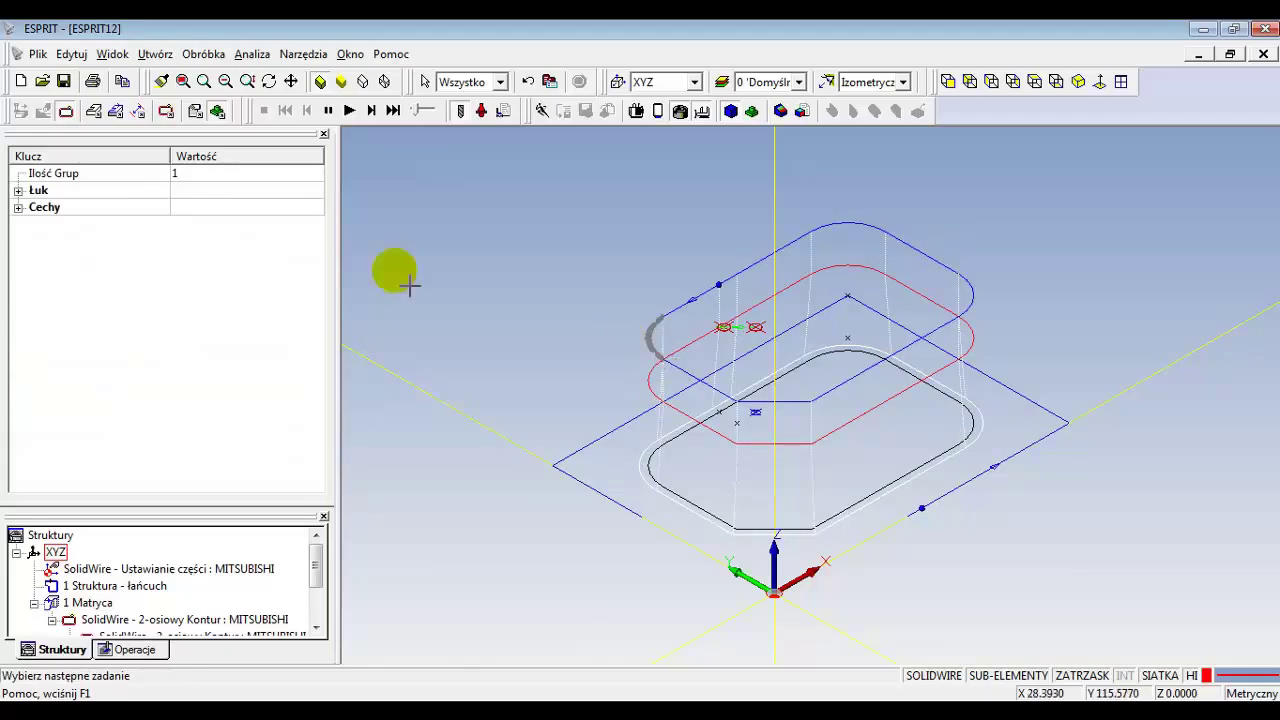
click(19, 209)
click(230, 243)
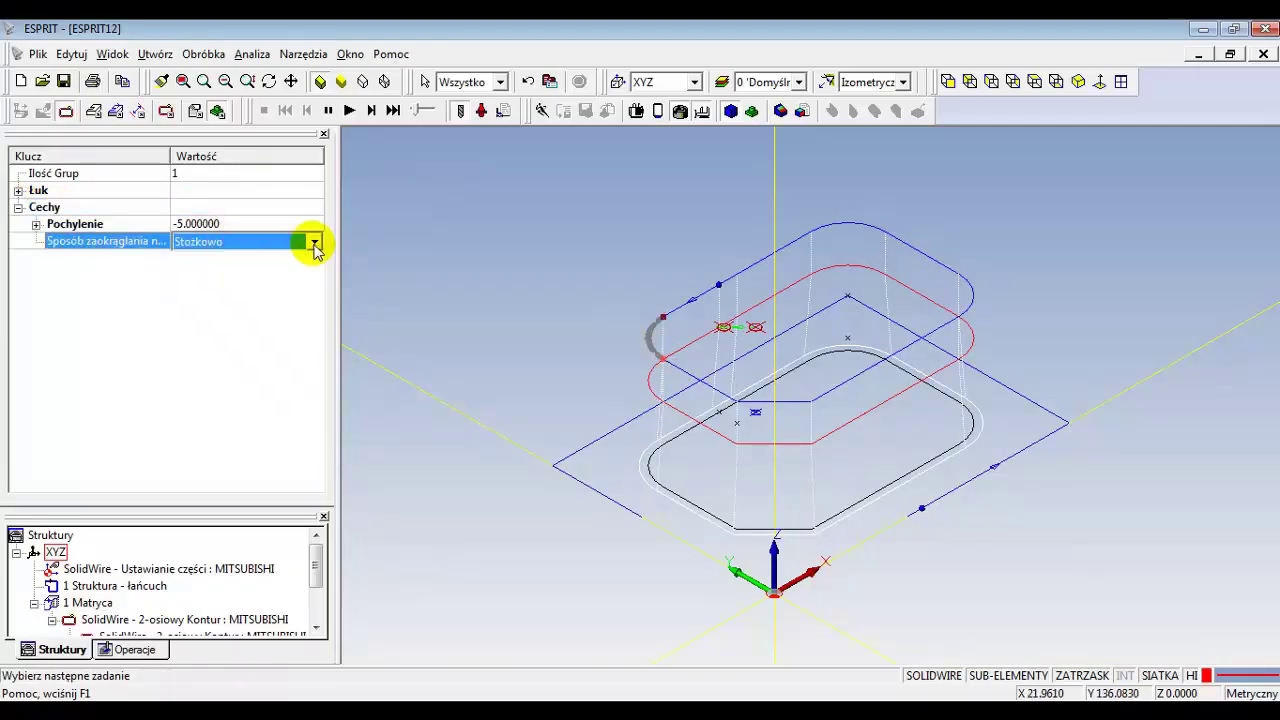
click(314, 243)
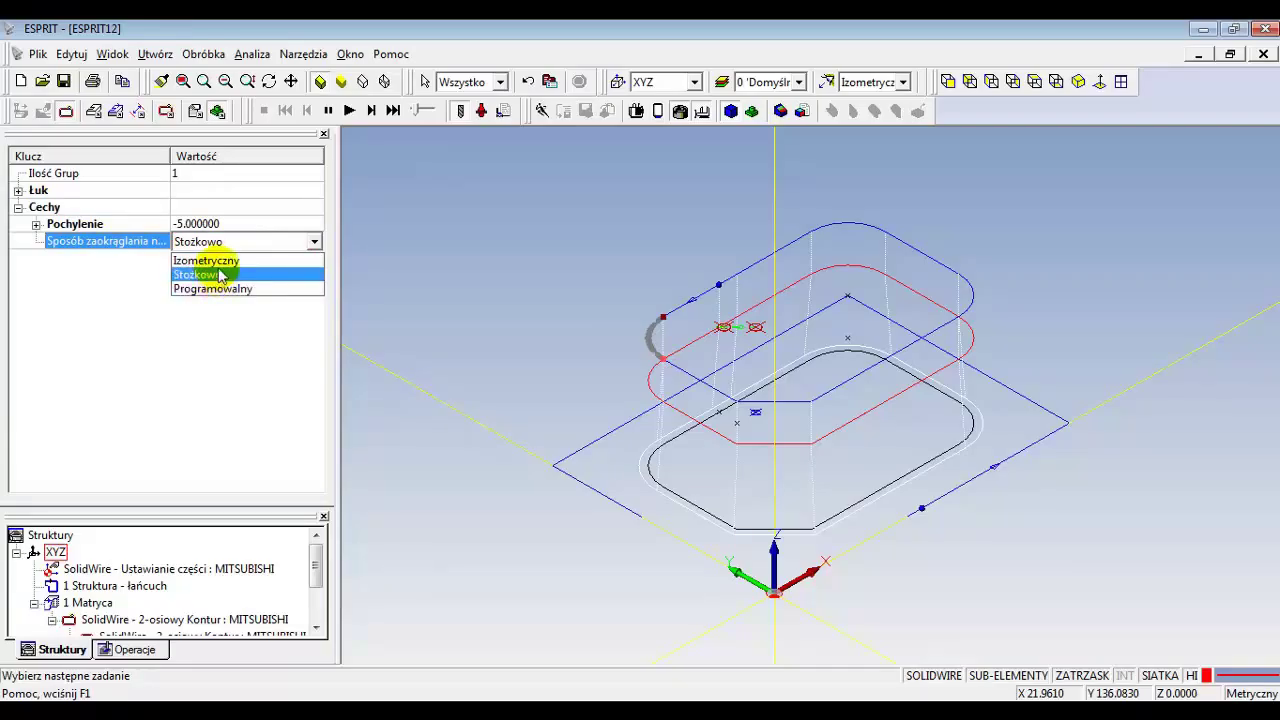
click(221, 263)
click(270, 287)
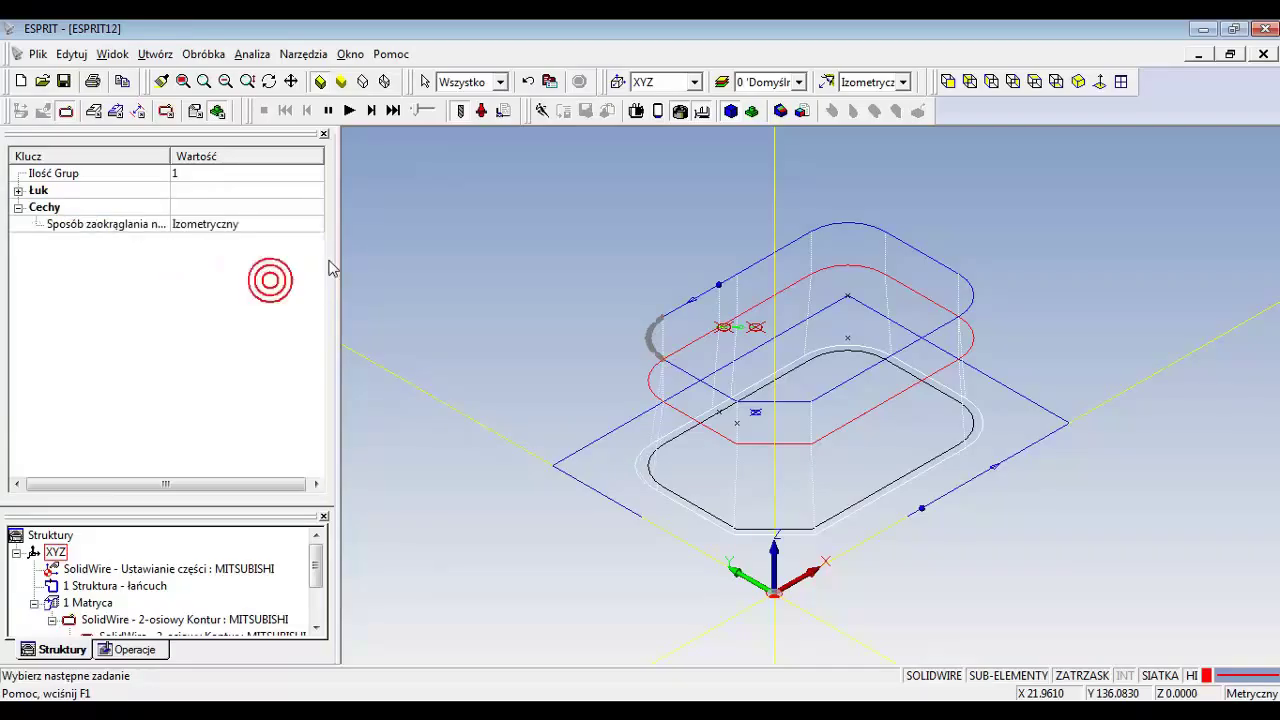
click(1036, 83)
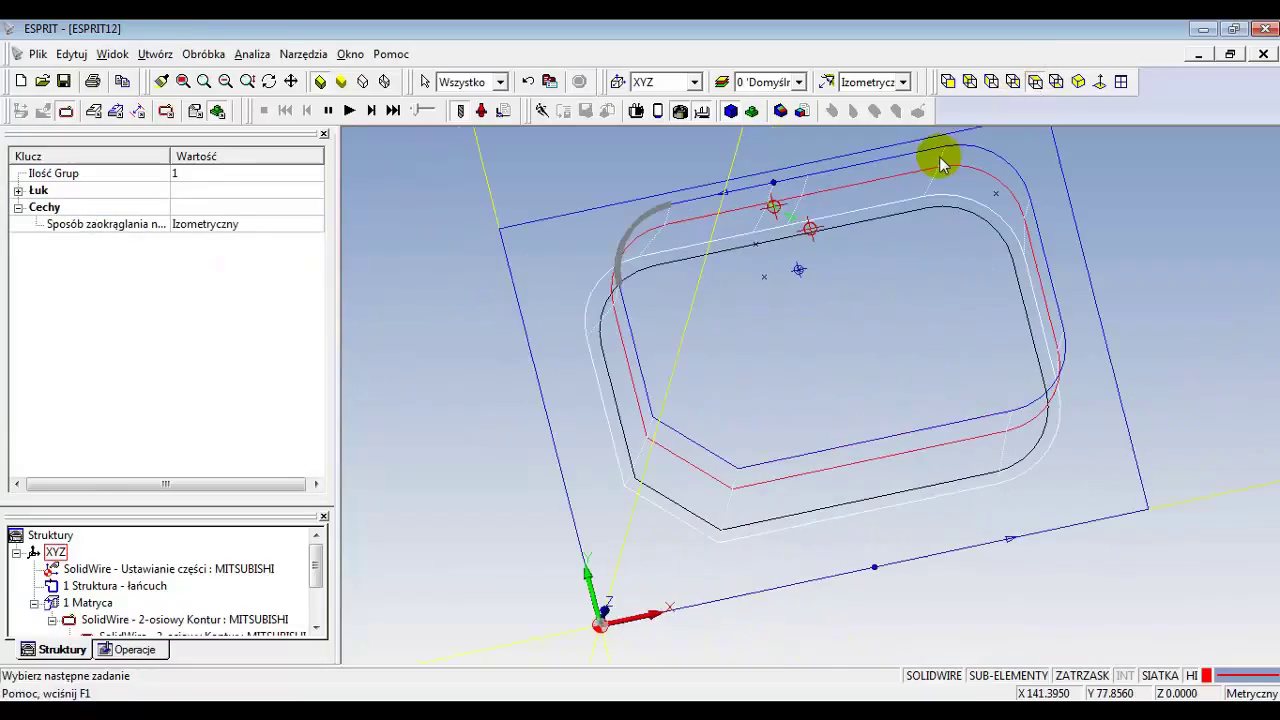
click(485, 179)
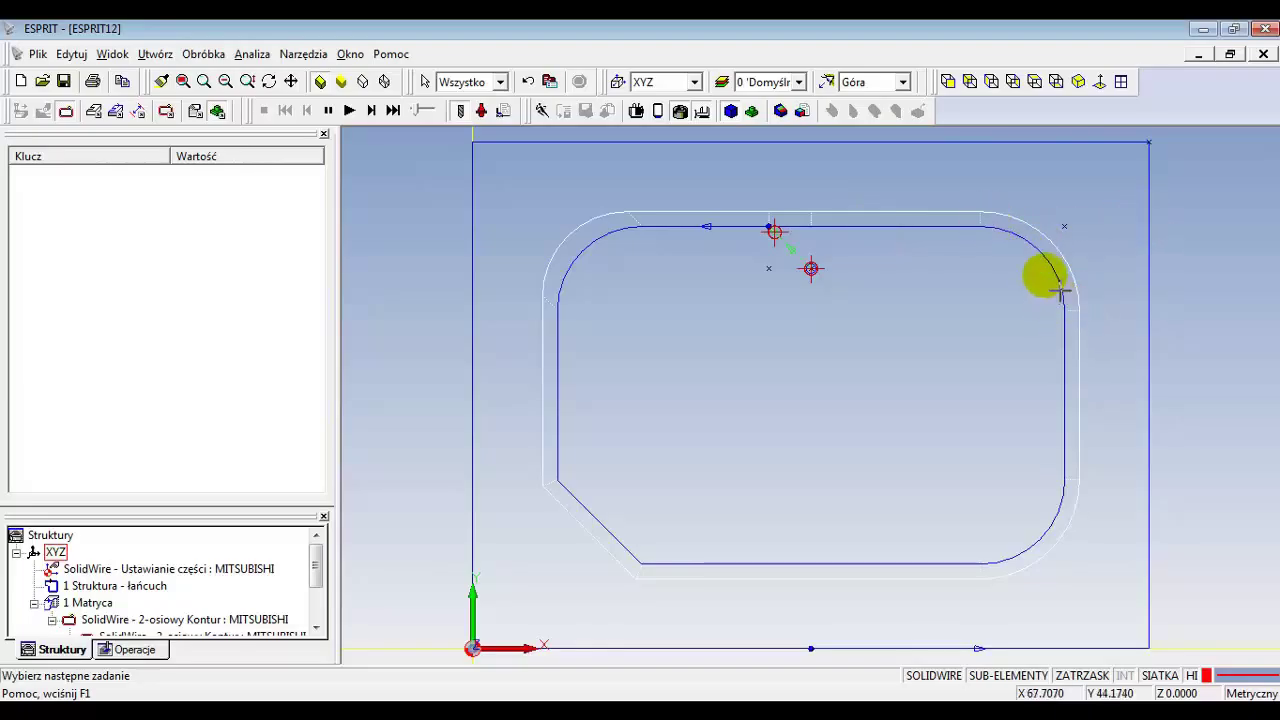
Pick the back corner arc of the upper contour and set its Sposób zaokrąglania to Programowalny.
click(1078, 84)
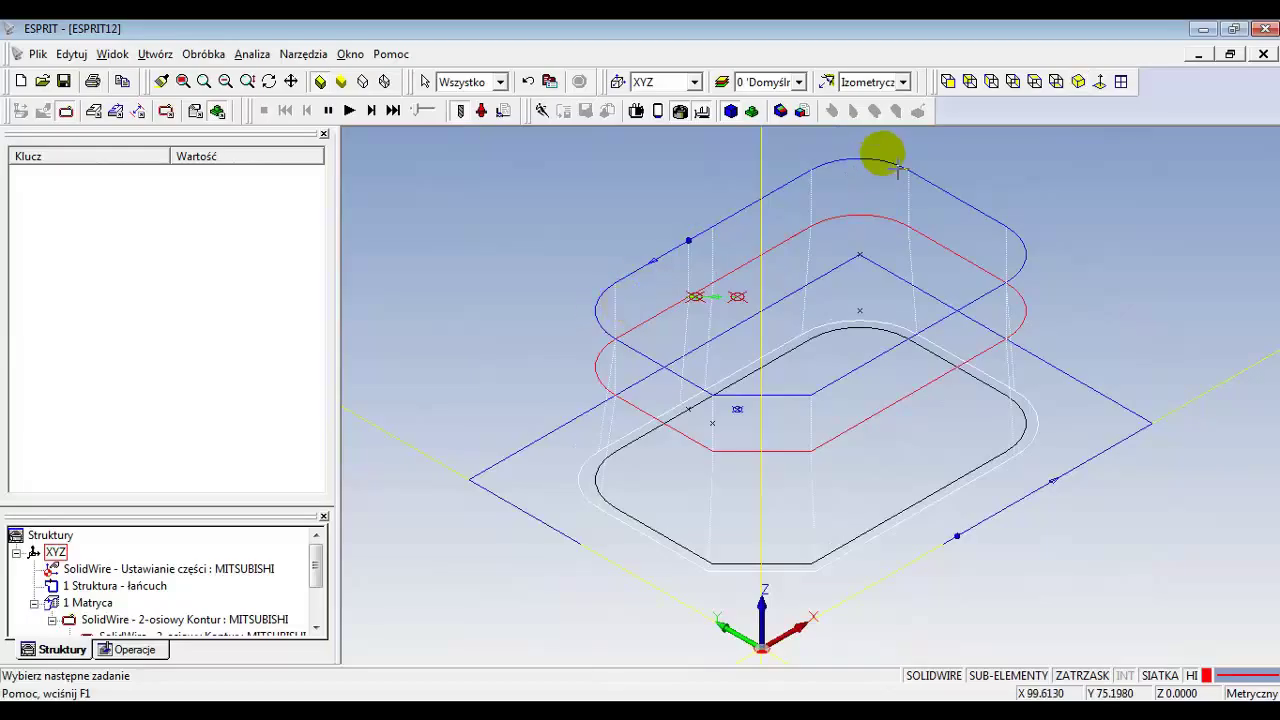
click(882, 172)
click(882, 172)
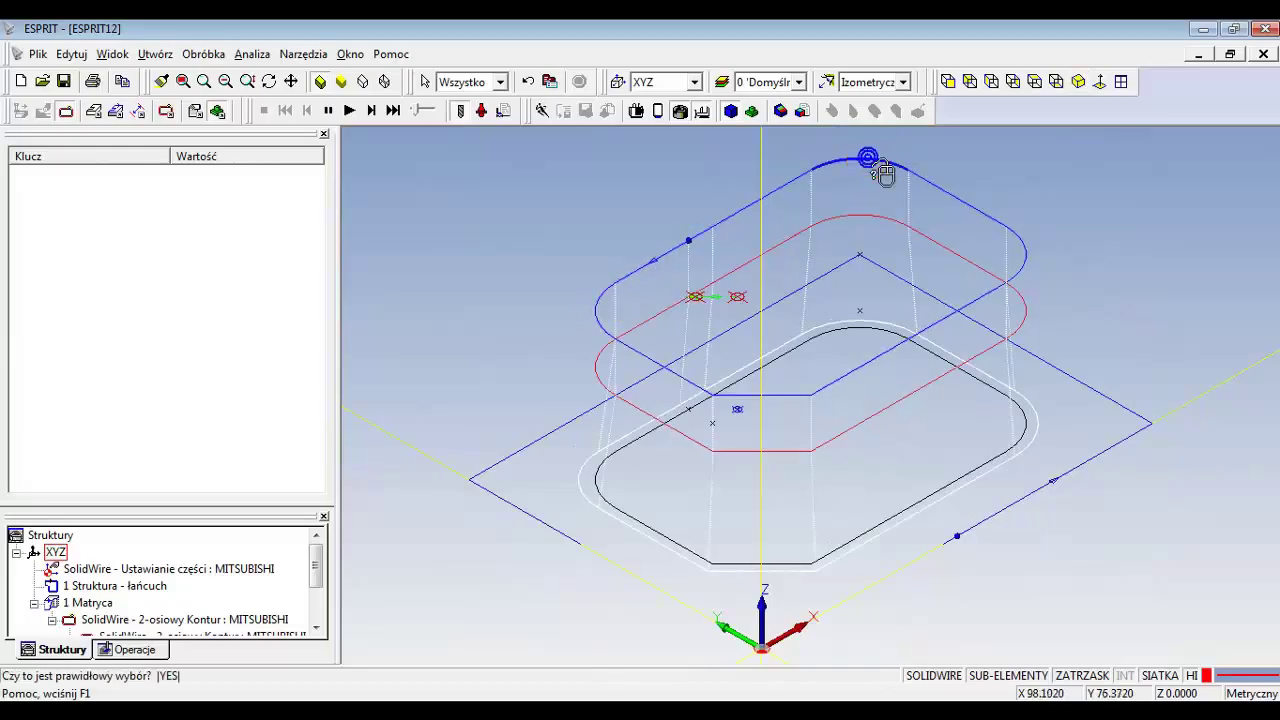
click(232, 240)
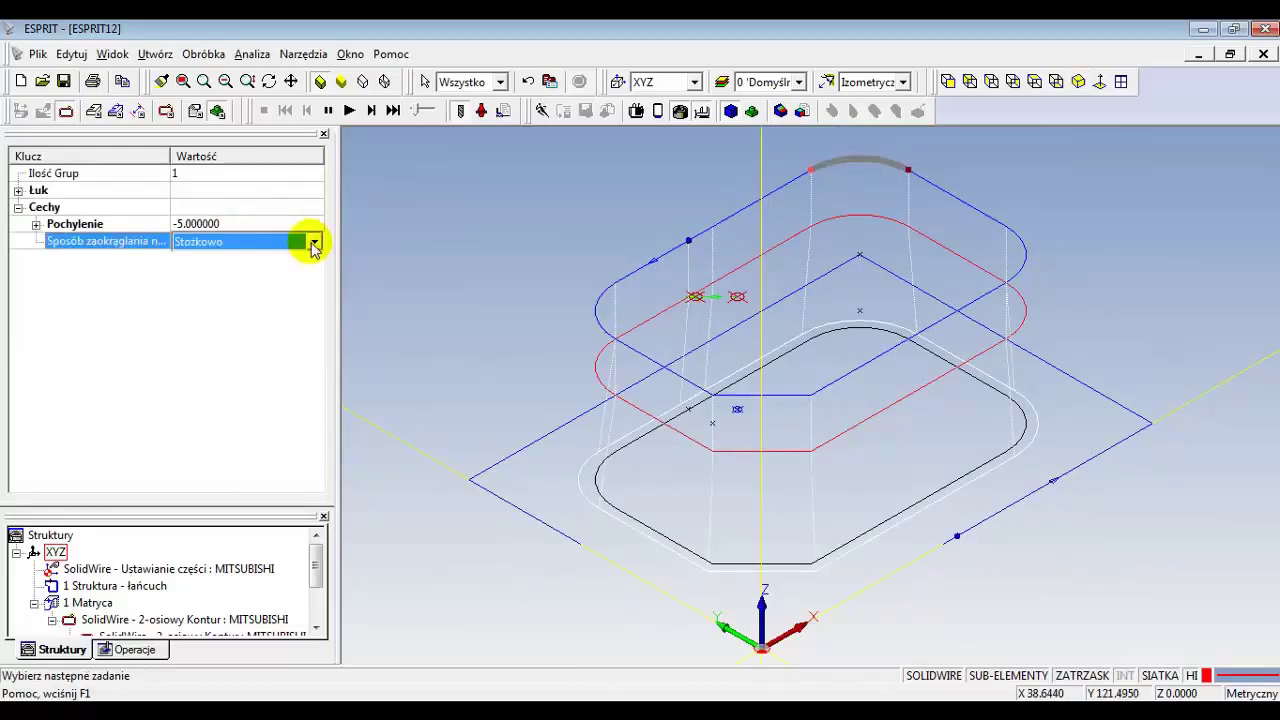
click(313, 243)
click(234, 290)
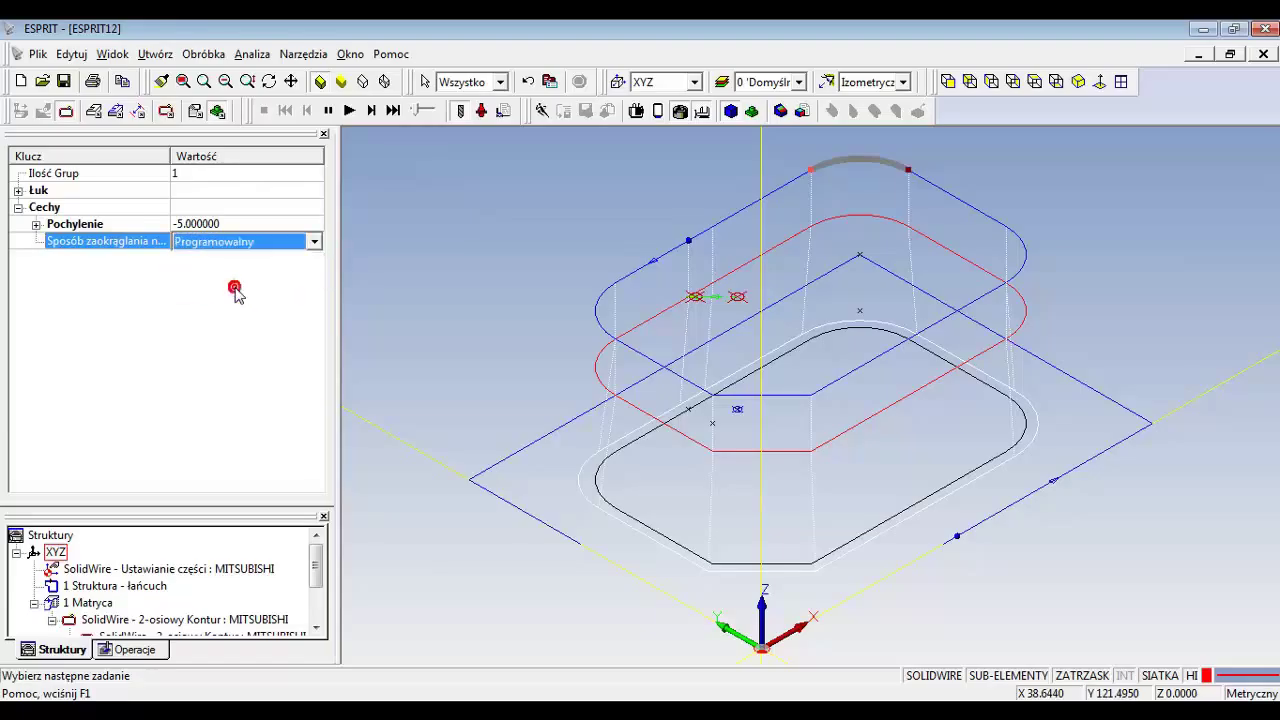
click(274, 208)
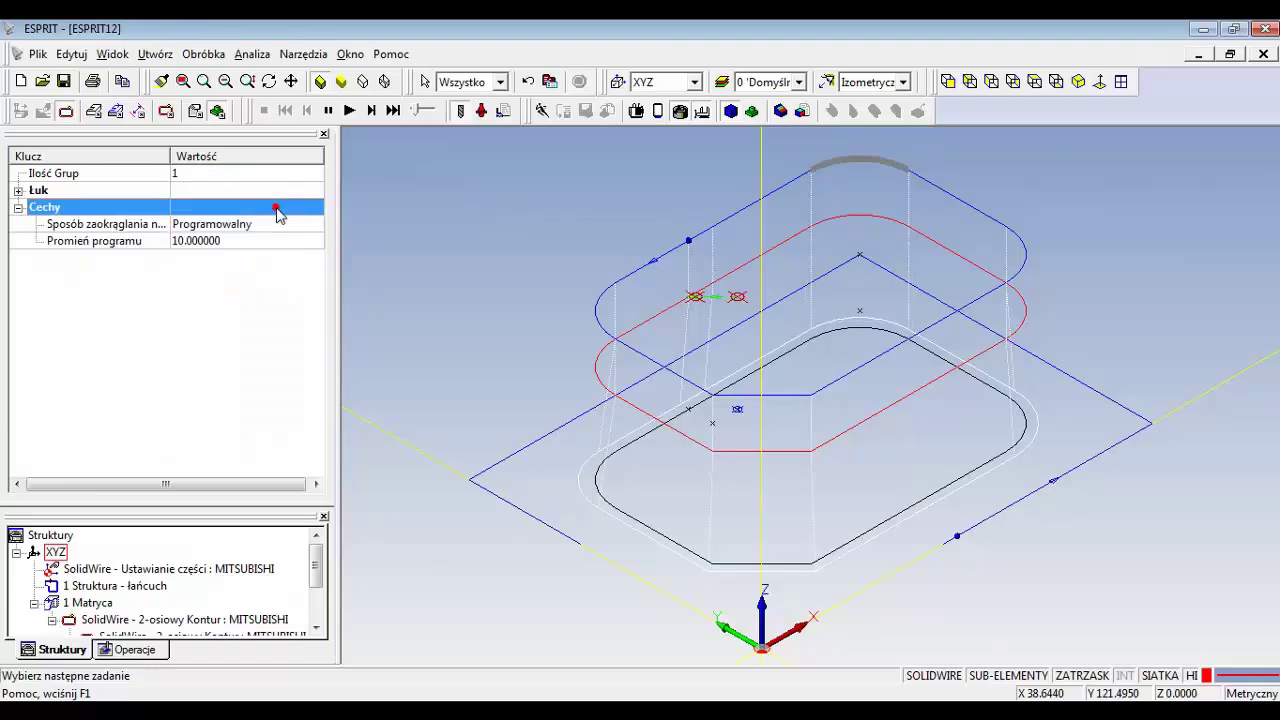
Enter 5 as the arc's Promien programu and orbit the model to check the rounding.
click(238, 242)
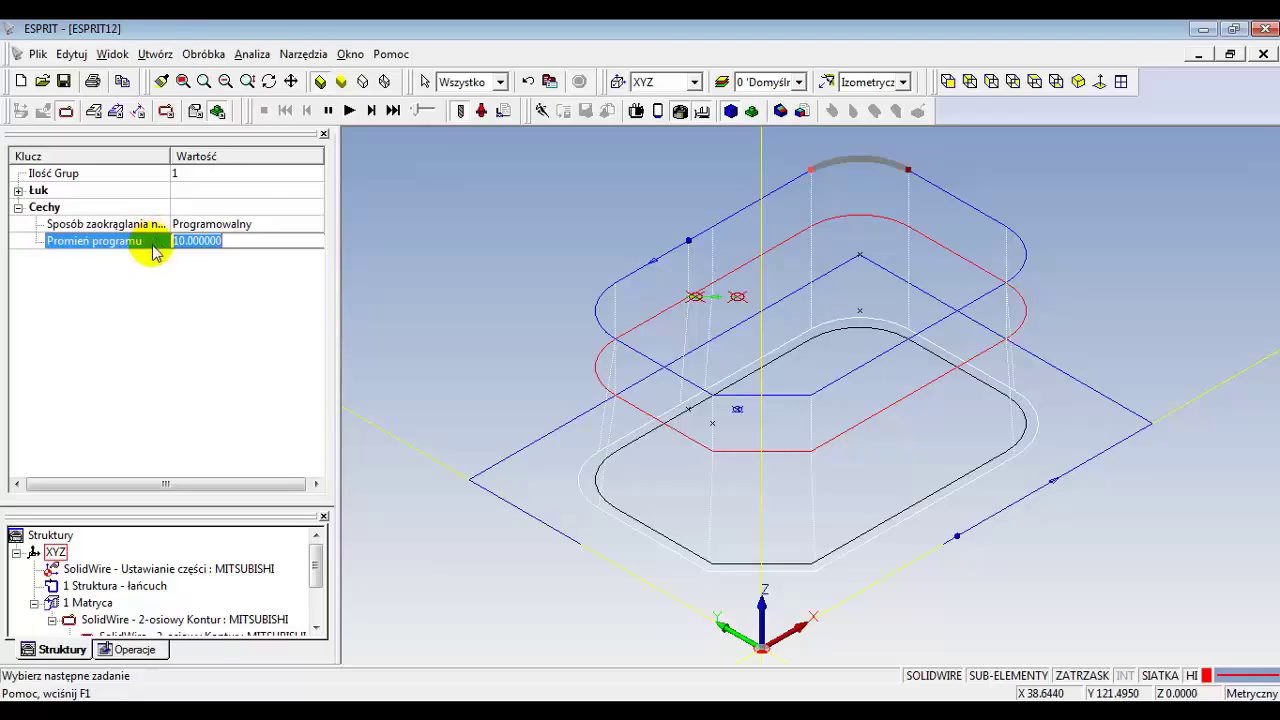
text(5)
click(262, 208)
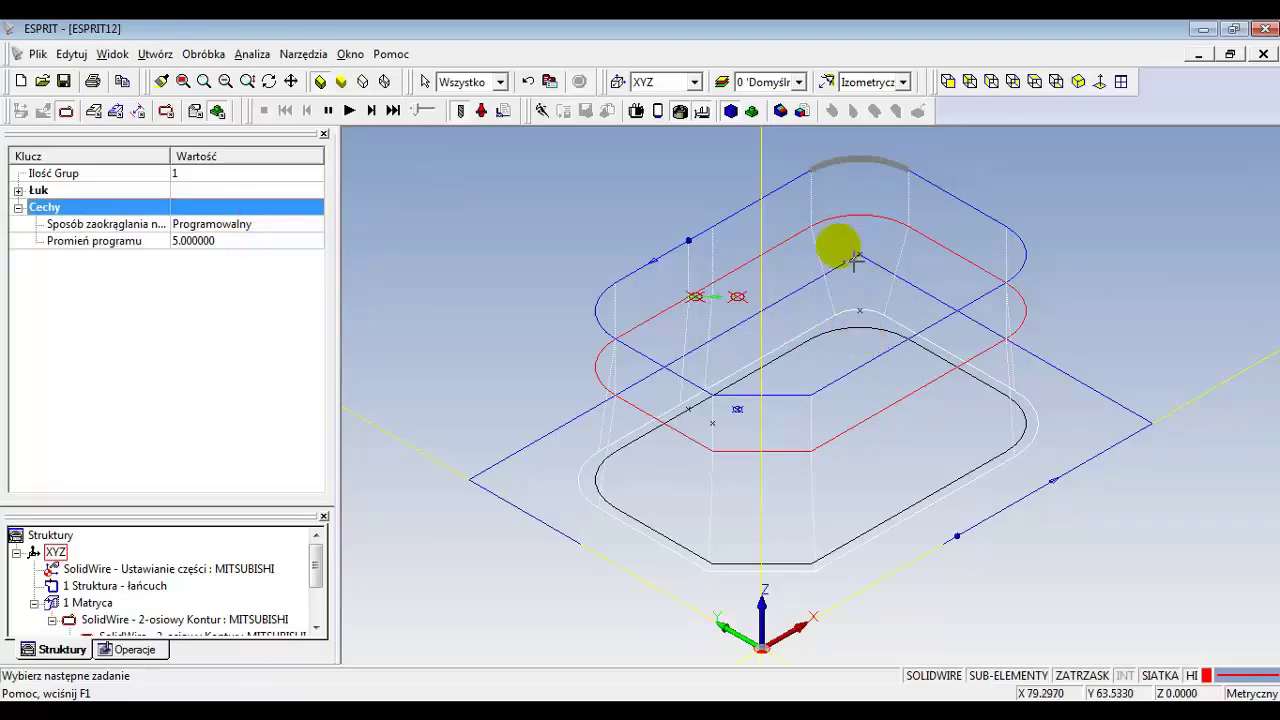
click(1031, 174)
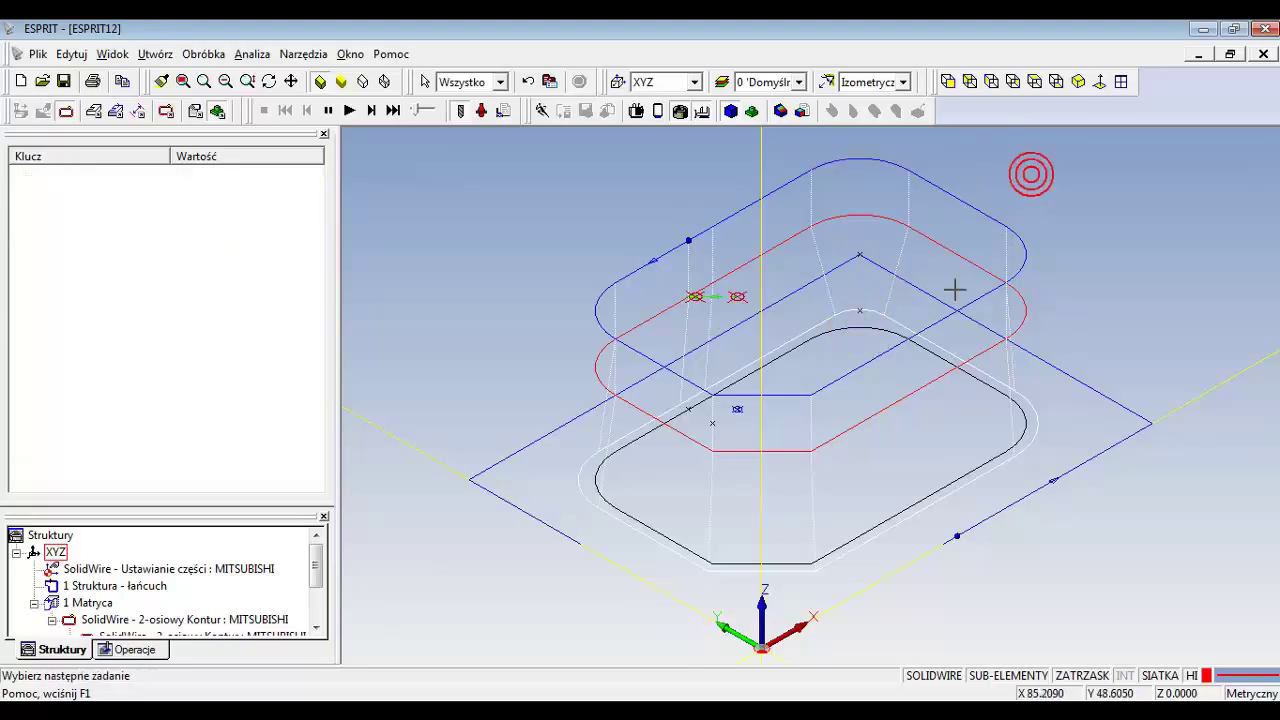
middle_drag(950, 307, 950, 373)
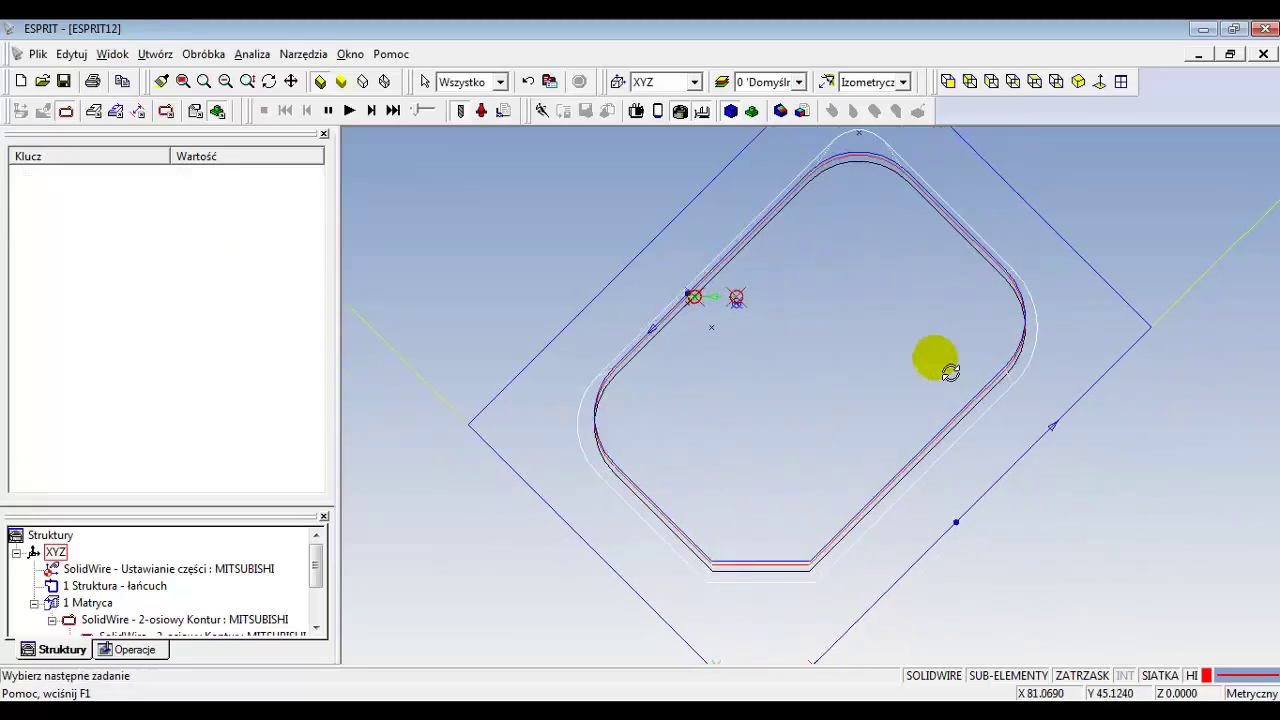
mouse_move(950, 373)
middle_down()
mouse_move(917, 474)
mouse_move(915, 402)
mouse_move(623, 449)
middle_up()
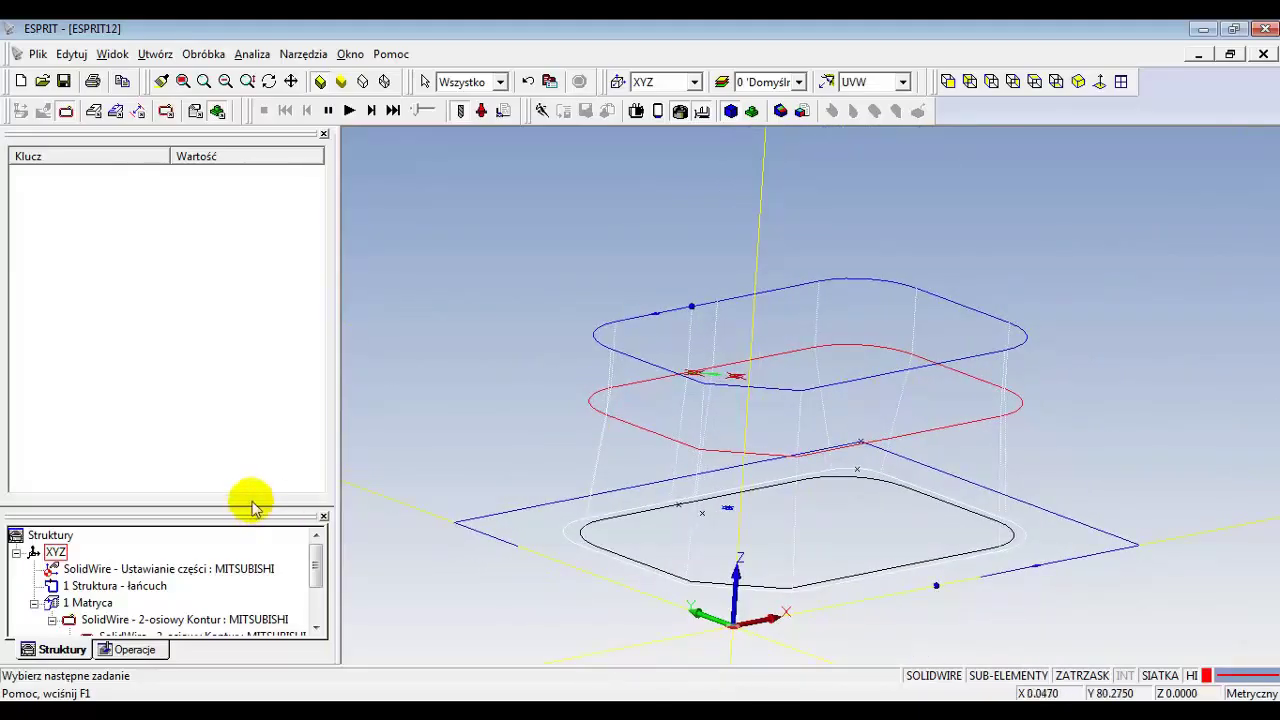
Regenerate the SolidWire 2-osiowy Kontur operation via Obróbka > Utwórz ponownie and start the simulation.
mouse_move(265, 515)
mouse_down()
mouse_move(300, 351)
mouse_move(290, 308)
mouse_up()
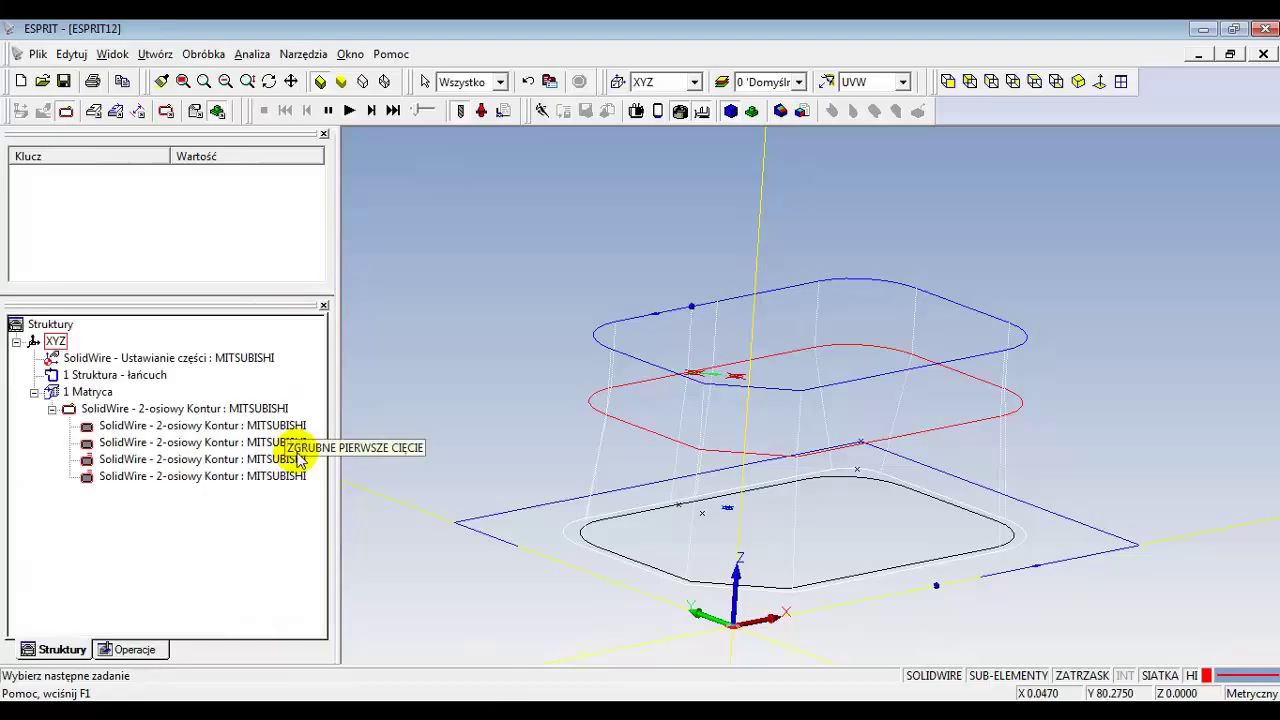
click(157, 410)
right_click(157, 410)
mouse_move(210, 393)
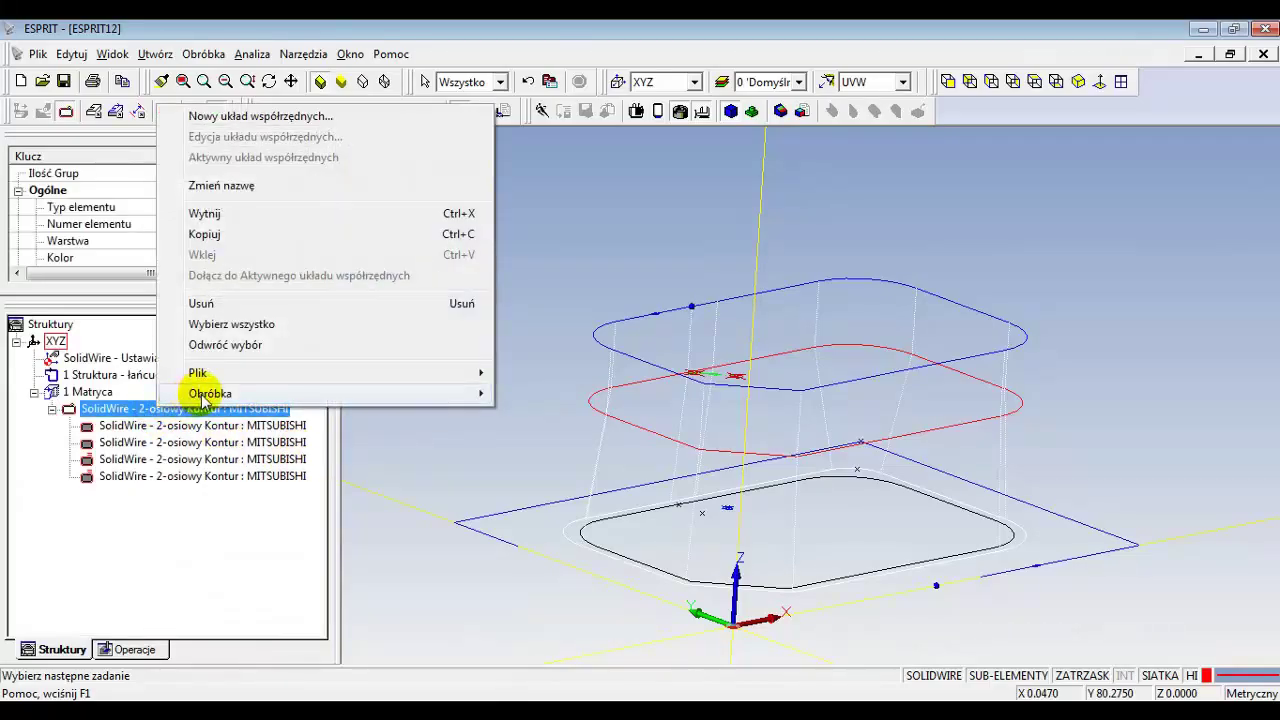
click(560, 463)
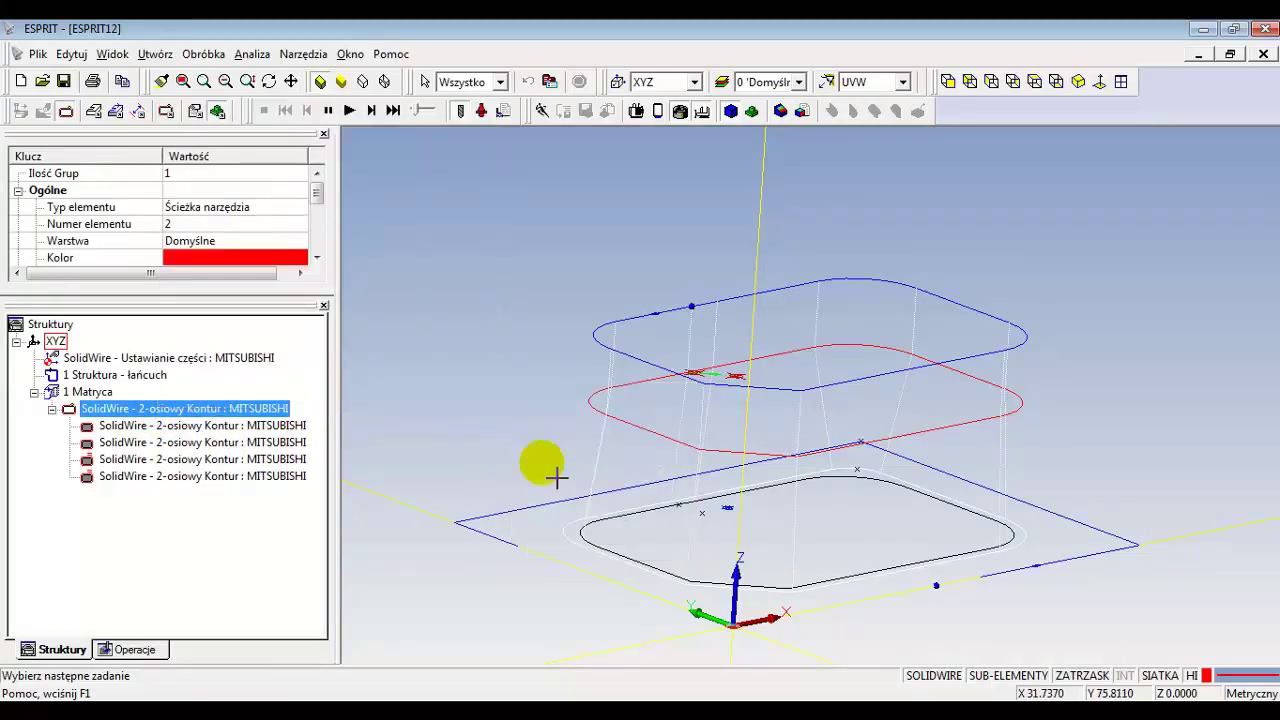
click(349, 111)
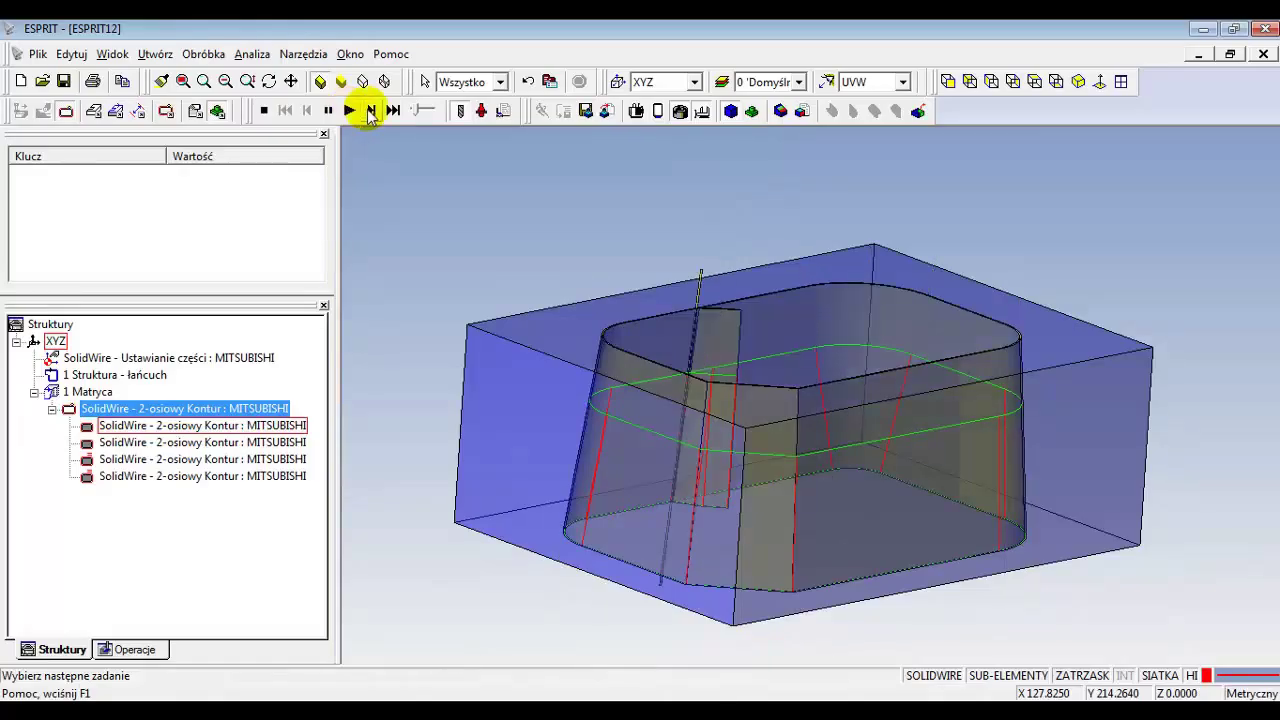
Watch the re-run cut from the front and isometric views, orbiting to inspect the tapered walls.
click(950, 82)
click(950, 82)
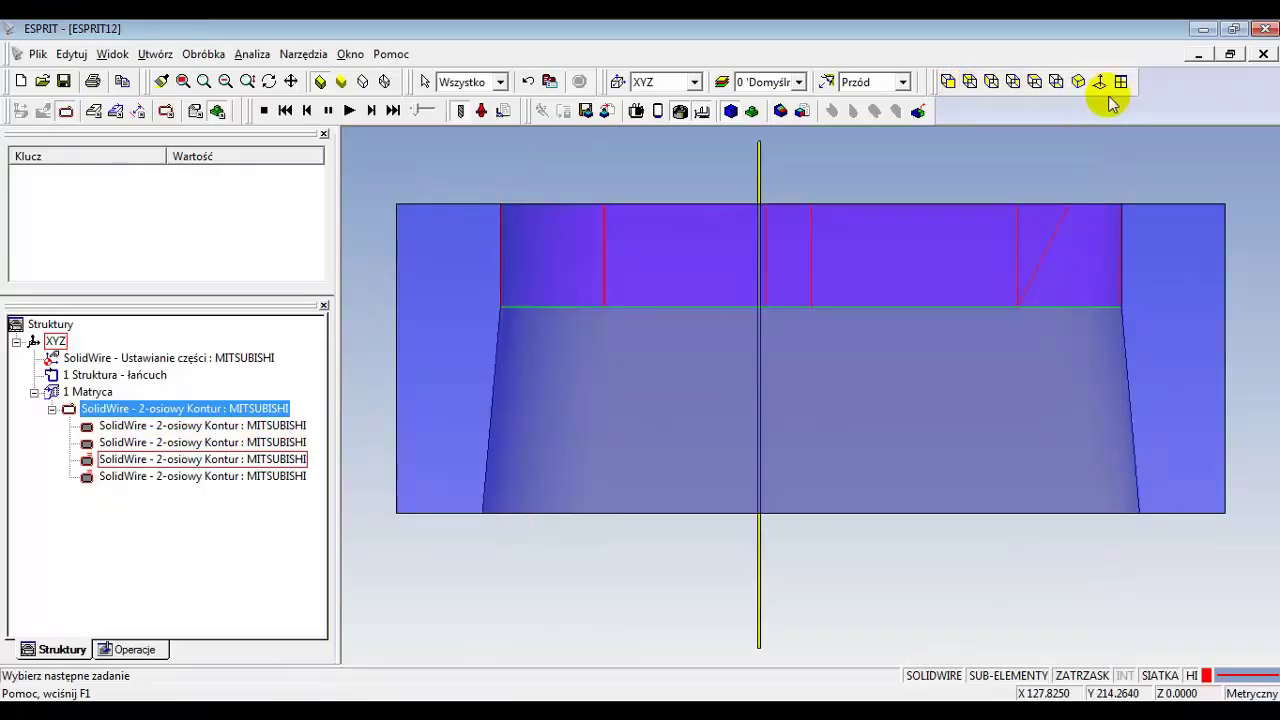
click(1079, 83)
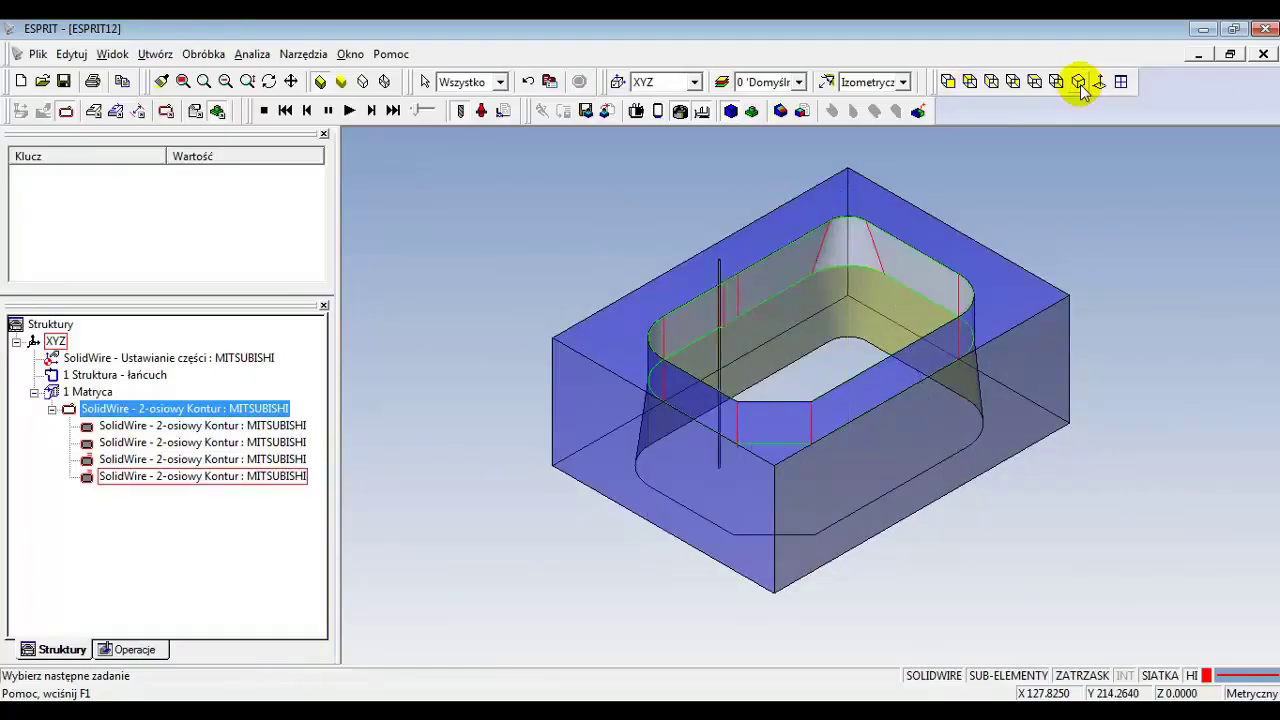
mouse_move(921, 370)
mouse_down()
mouse_move(906, 391)
mouse_move(909, 437)
mouse_move(894, 357)
mouse_move(860, 366)
mouse_move(889, 390)
mouse_move(877, 371)
mouse_up()
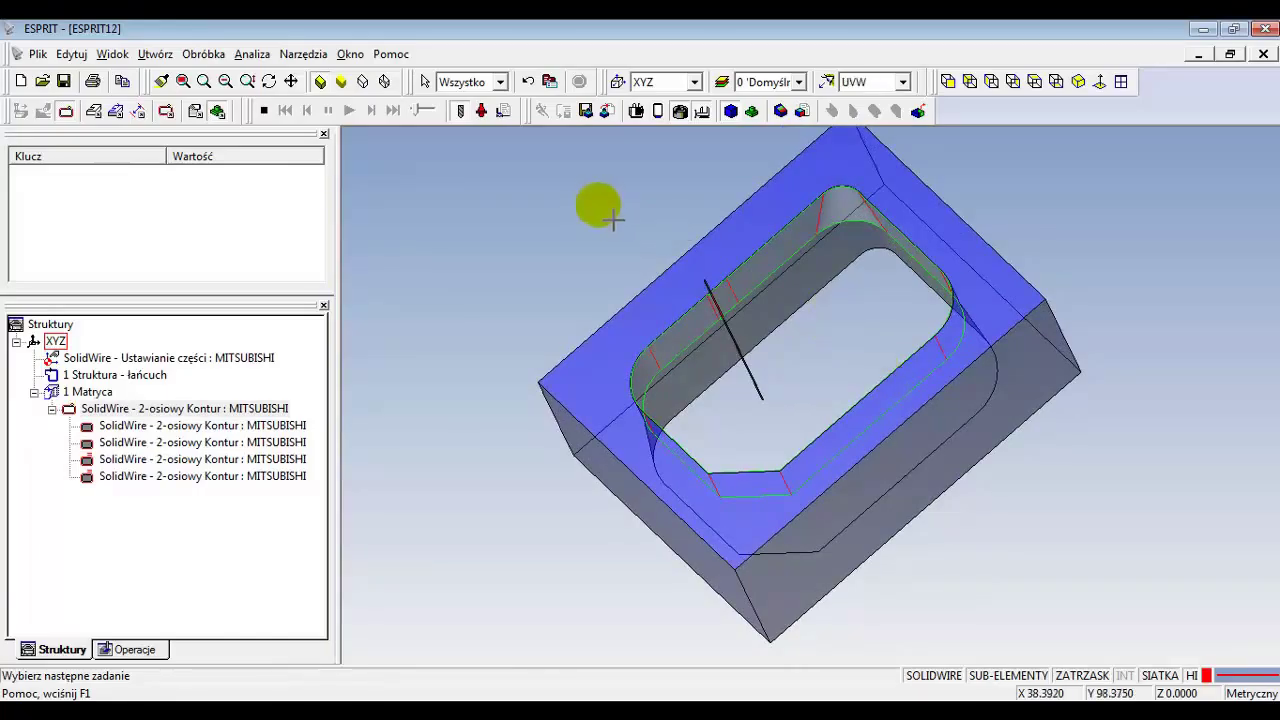
mouse_move(777, 343)
mouse_down()
mouse_move(800, 371)
mouse_move(806, 337)
mouse_move(816, 350)
mouse_move(806, 346)
mouse_up()
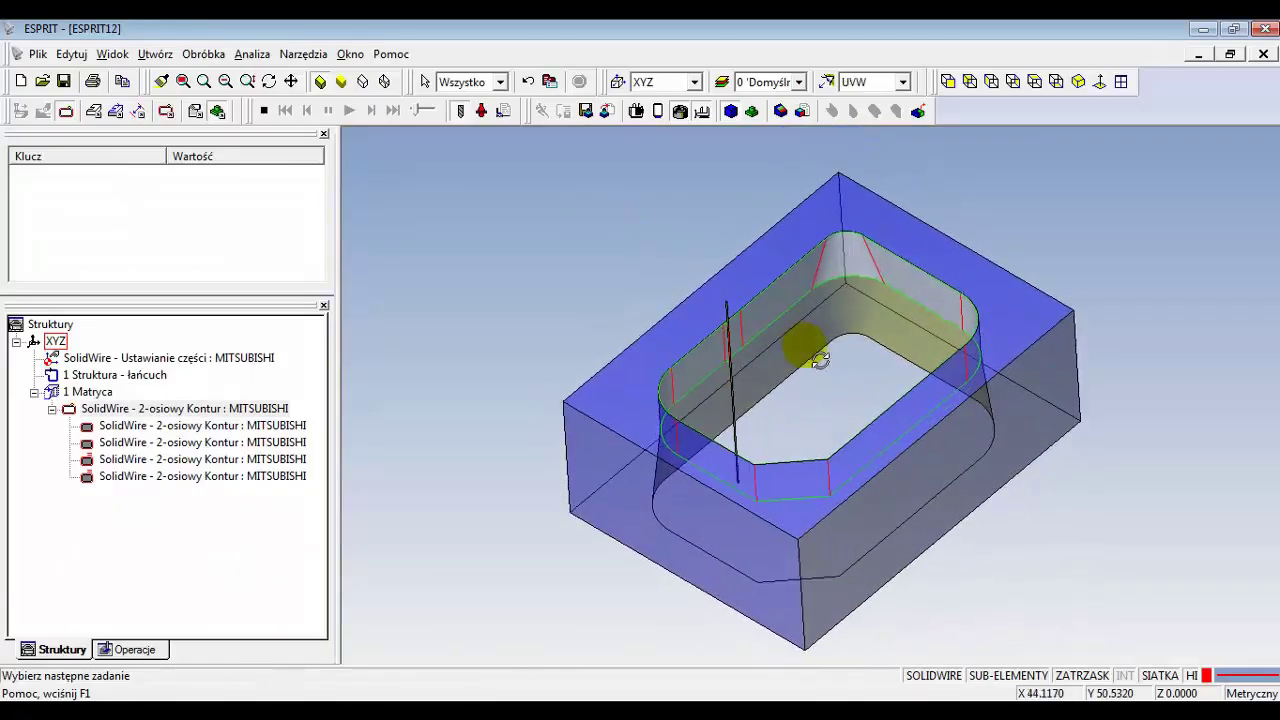
Stop the cutting simulation to return to the wireframe toolpath view.
click(263, 112)
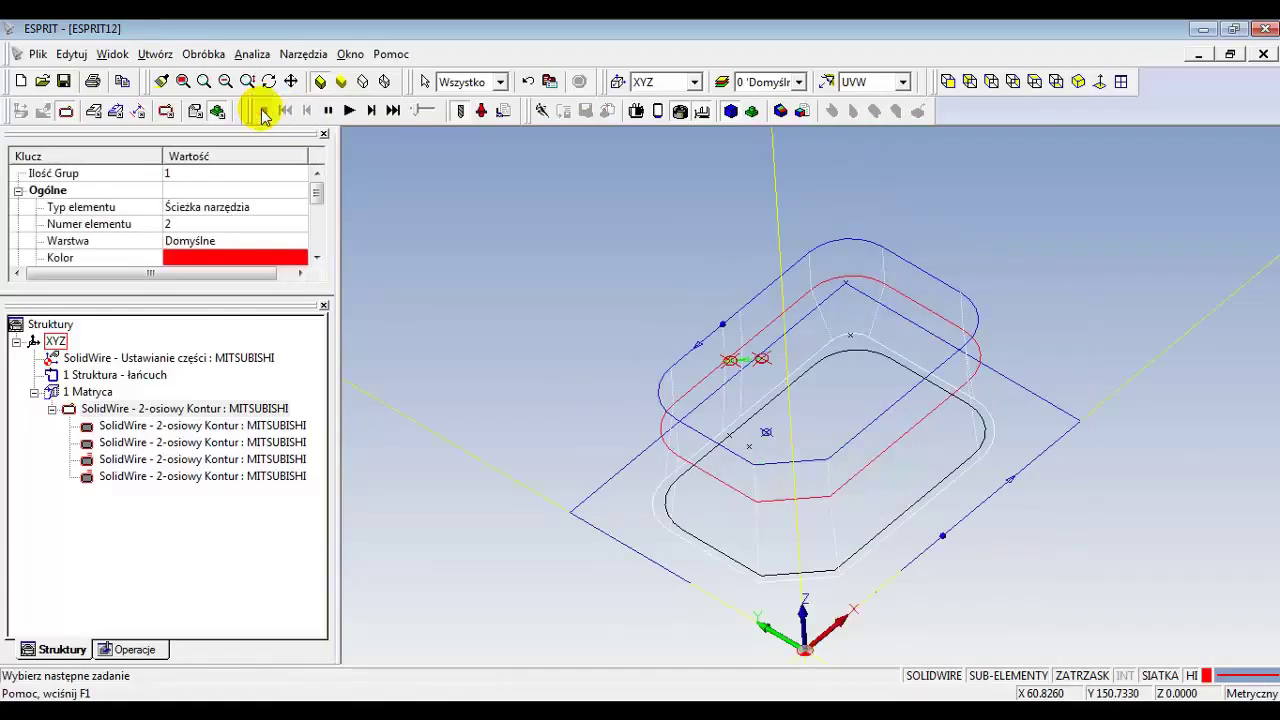